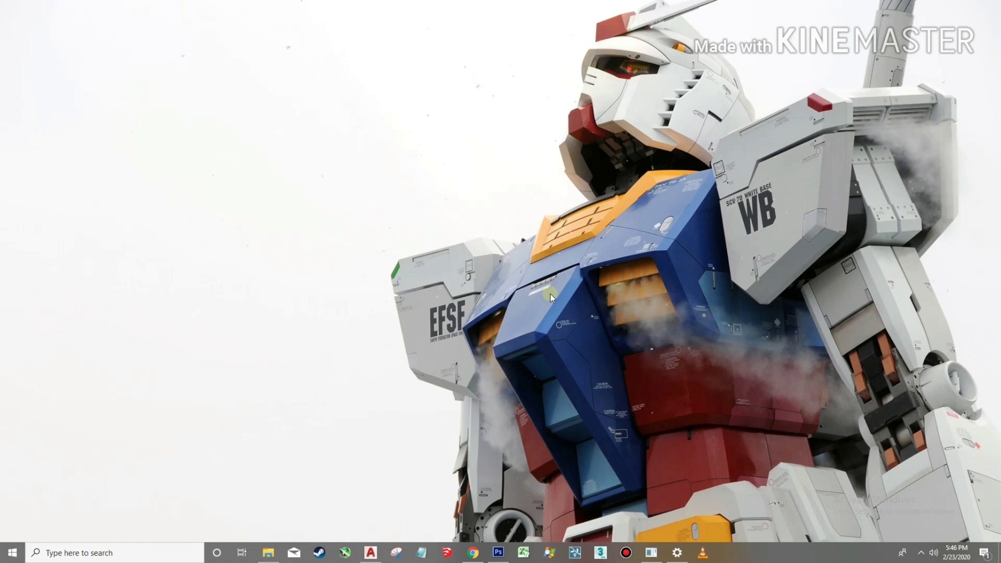
Step: Restore the AutoCAD 2018 window showing Sample01.dwg from the taskbar
left_click(371, 553)
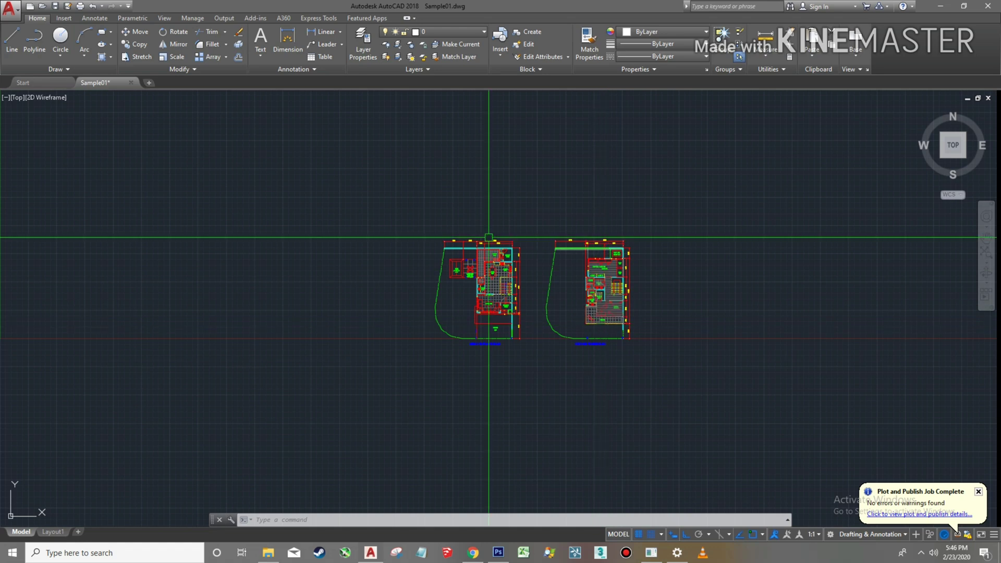
Step: Switch to Layout1 and erase its default floor-plan viewport, leaving an empty sheet
left_click(52, 532)
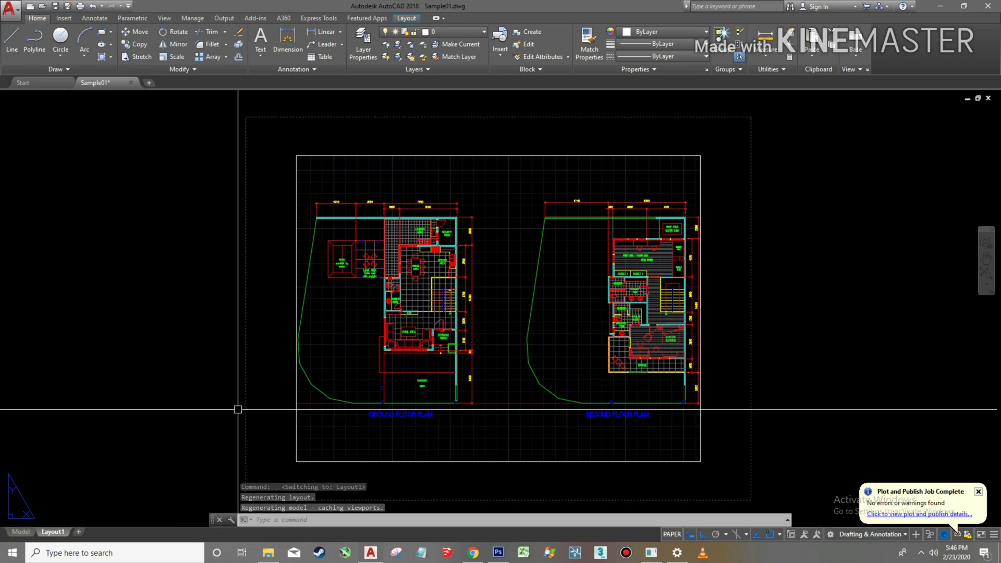
left_click(731, 199)
left_click(693, 174)
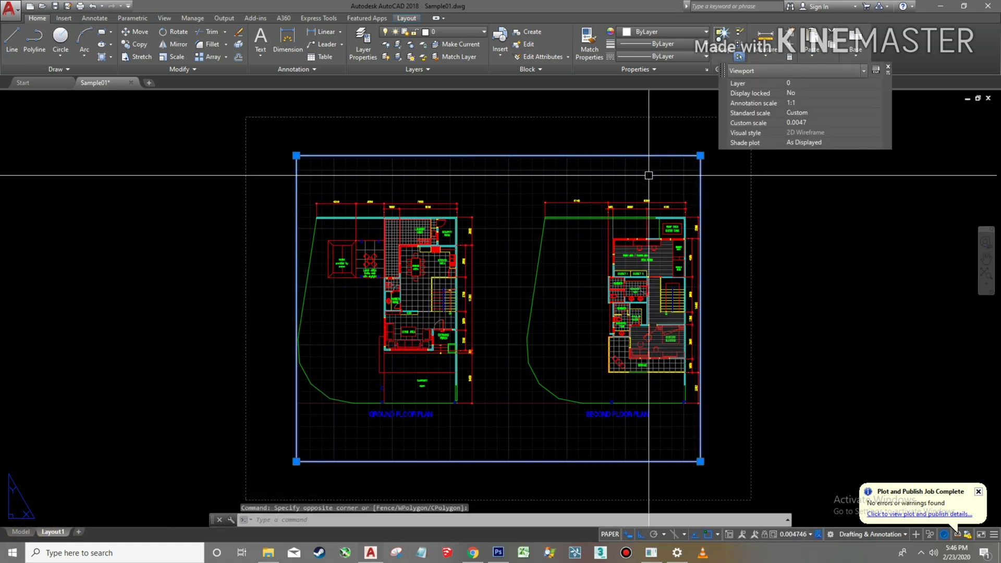
key("Delete")
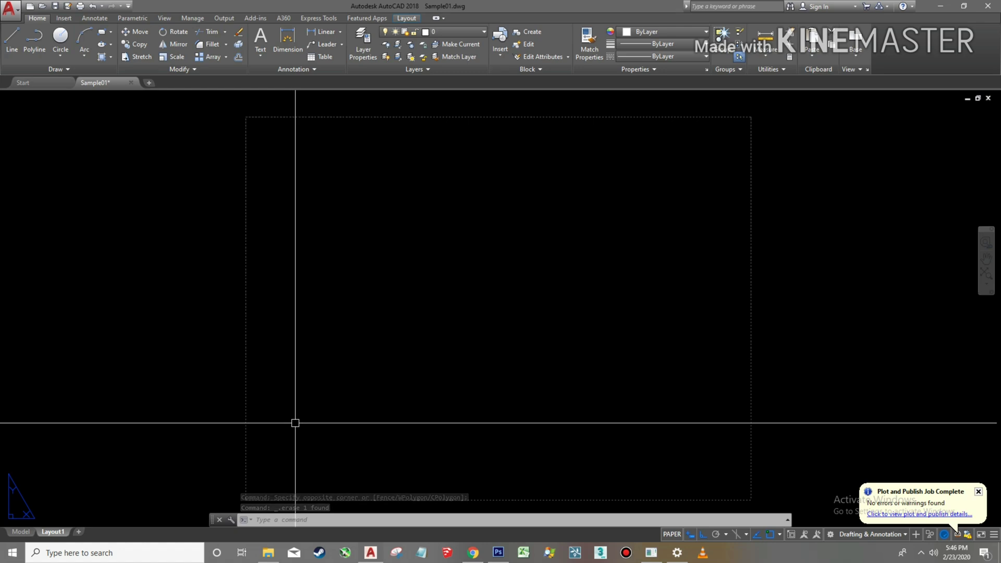
Step: Draw a 508 by 762 rectangle on the layout and zoom to extents
type("REC")
key("Return")
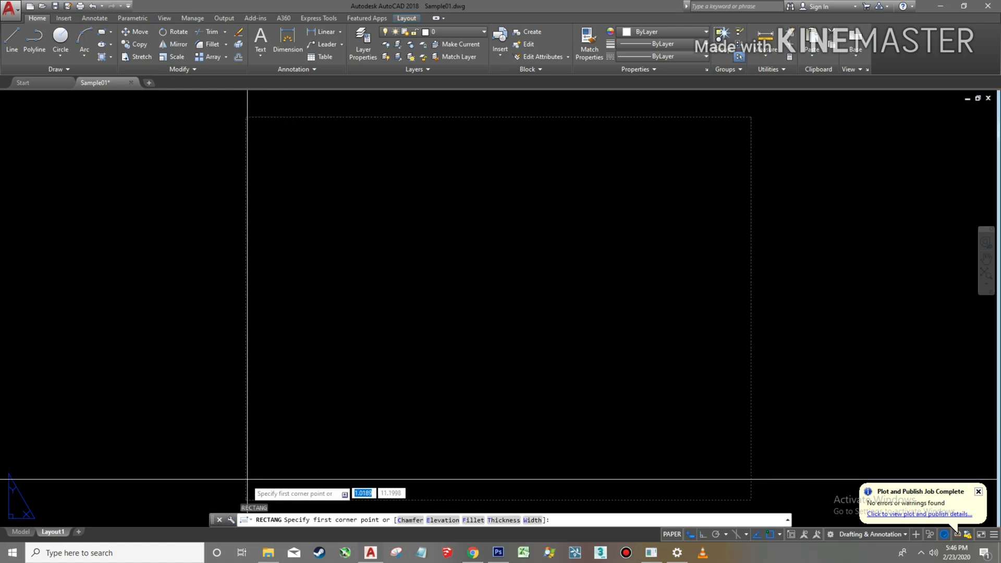
left_click(248, 494)
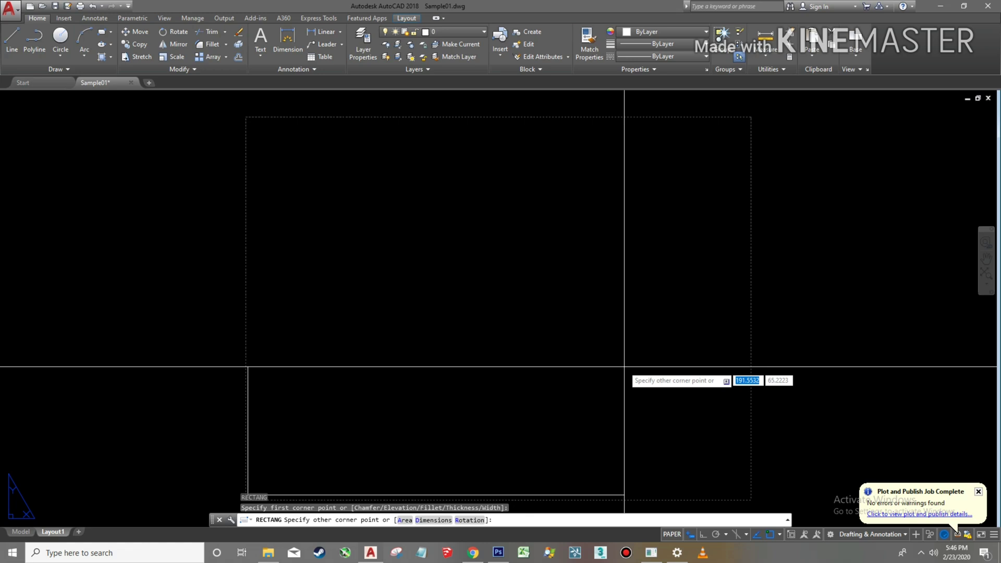
type("508")
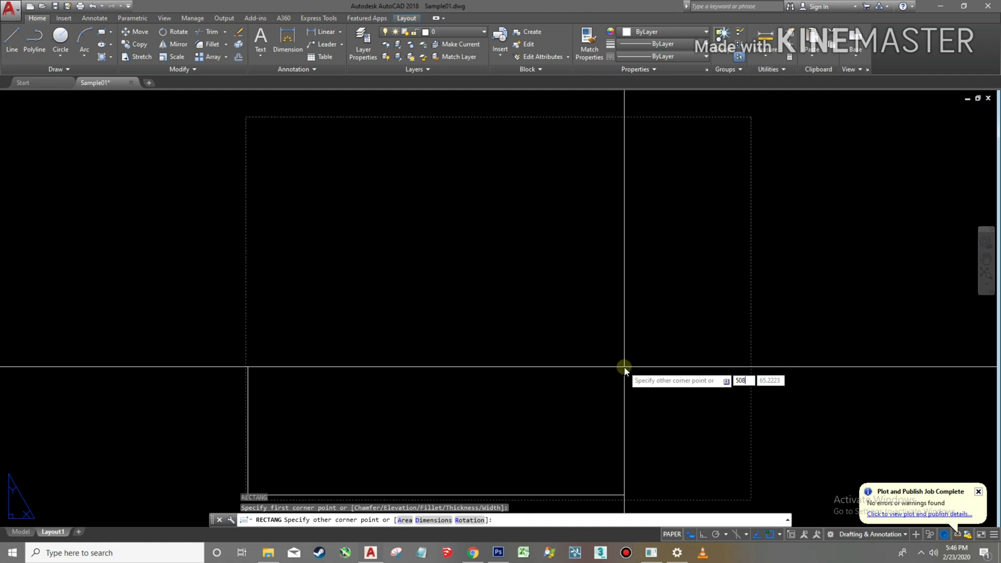
key("Tab")
type("76")
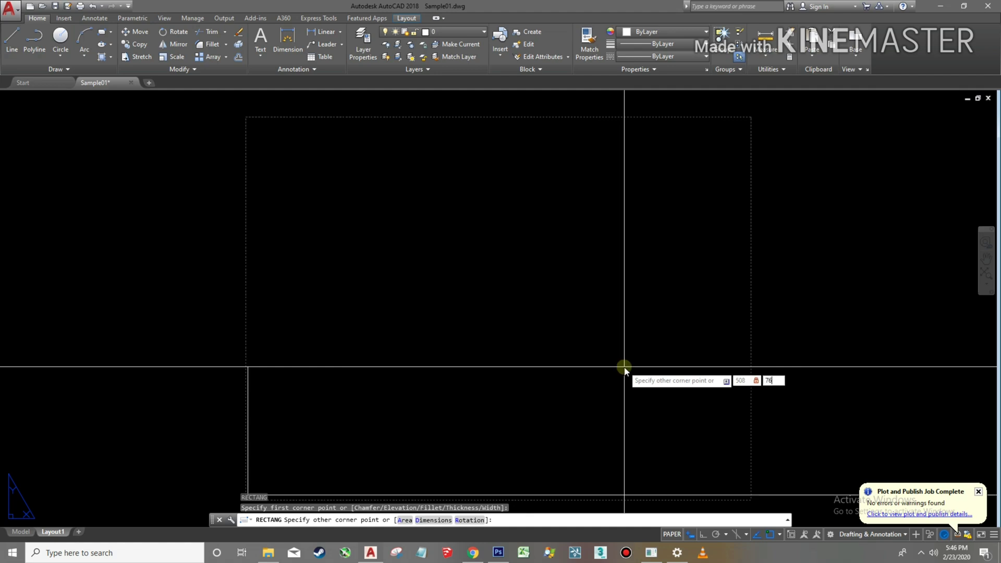
type("2")
key("Return")
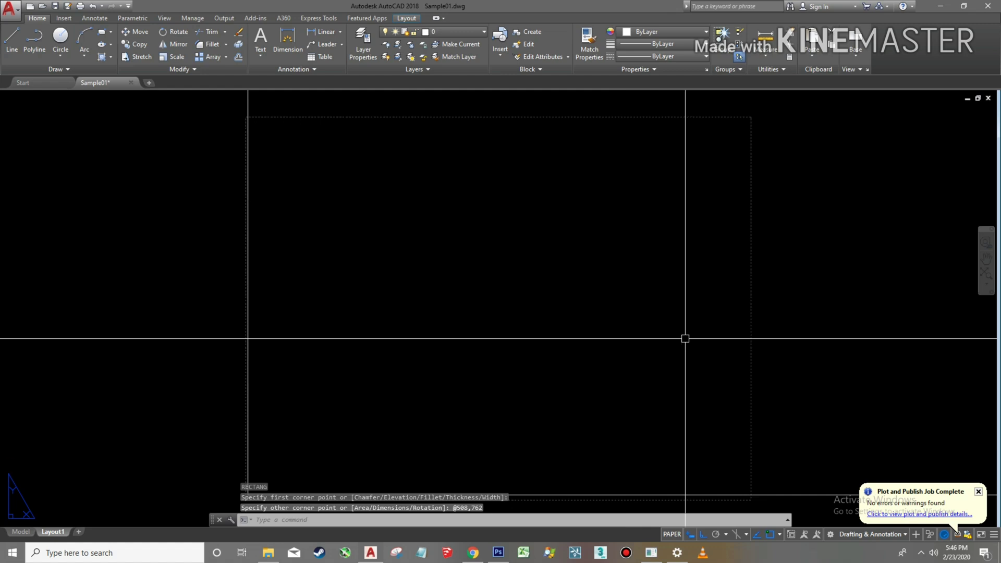
type("z")
key("Return")
type("e")
key("Return")
Step: Rotate the rectangle 90 degrees into landscape orientation
left_click(603, 318)
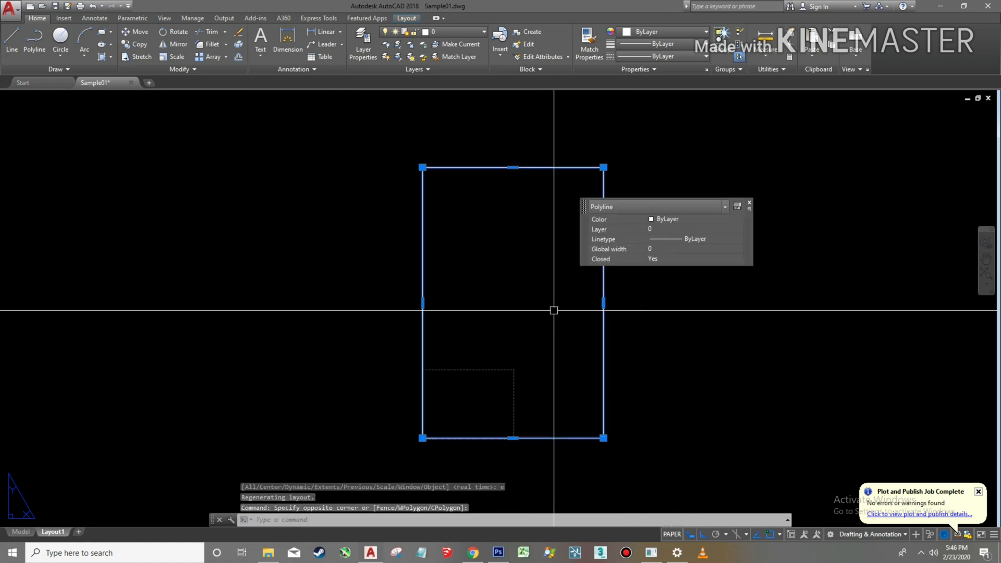
left_click(563, 312)
type("ro")
key("Return")
left_click(506, 326)
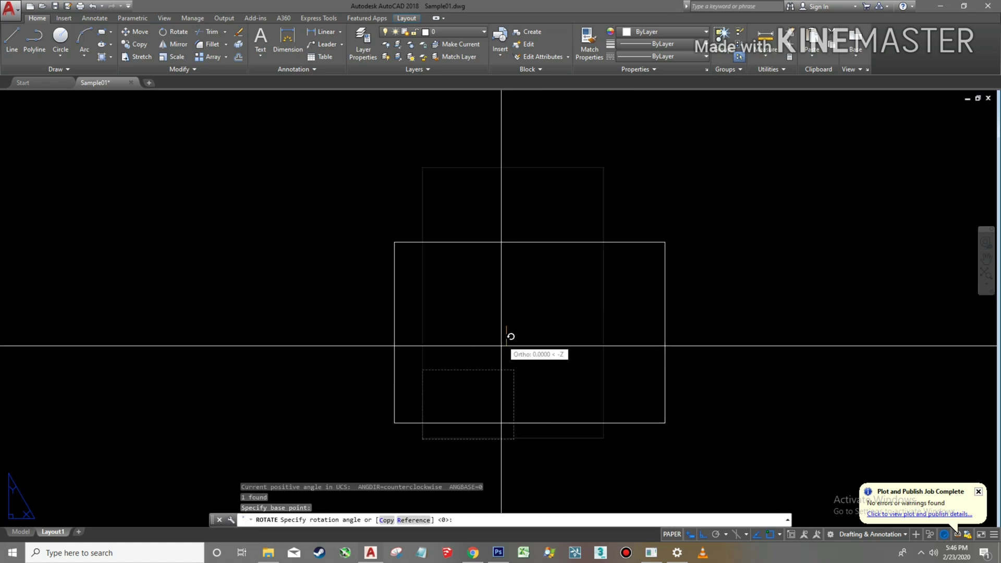
left_click(552, 430)
Step: Move the rotated rectangle to enclose the printable area and recentre the view
left_click(554, 407)
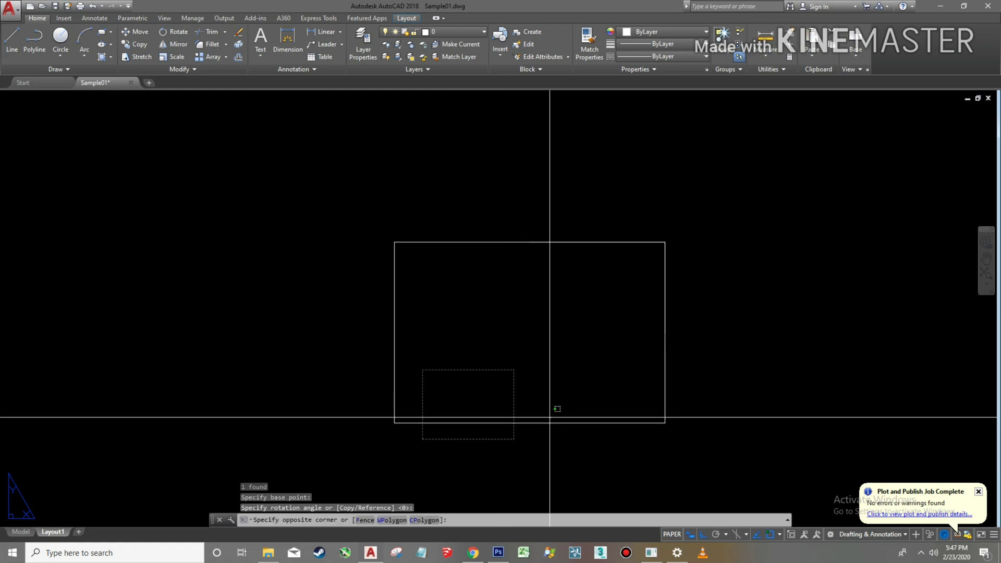
left_click(544, 441)
type("m")
key("Return")
left_click(534, 367)
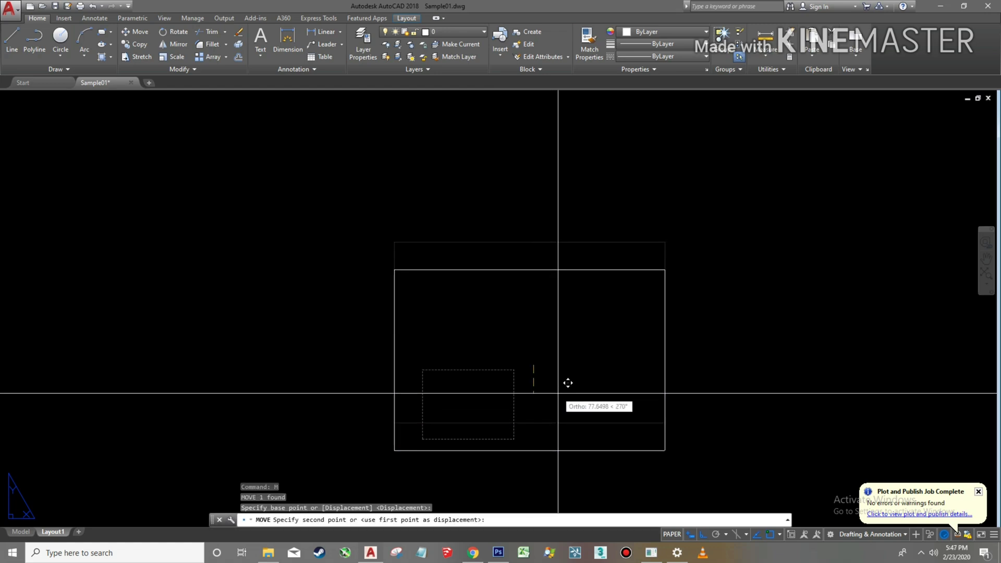
key("F8")
left_click(559, 387)
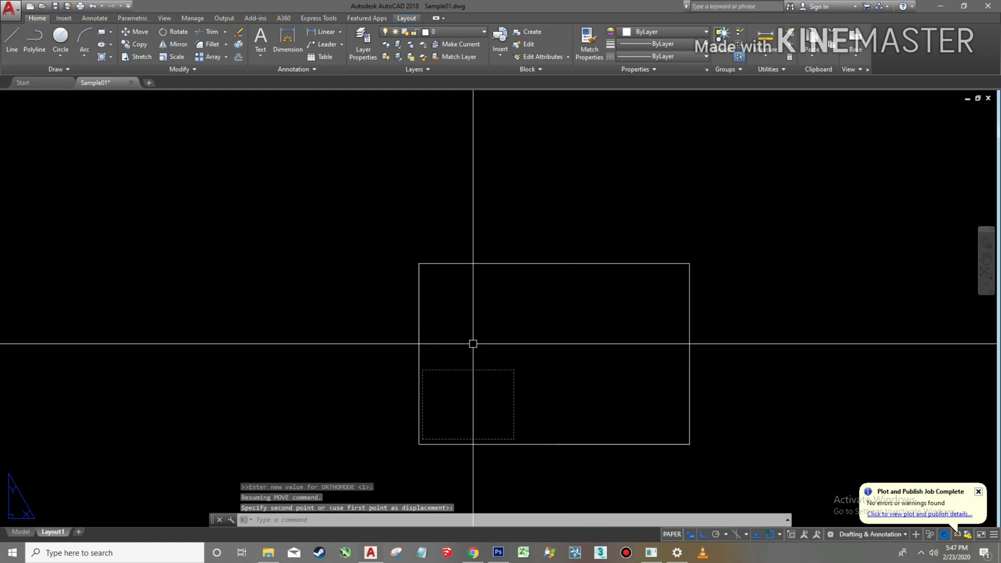
middle_click_drag(555, 306, 525, 342)
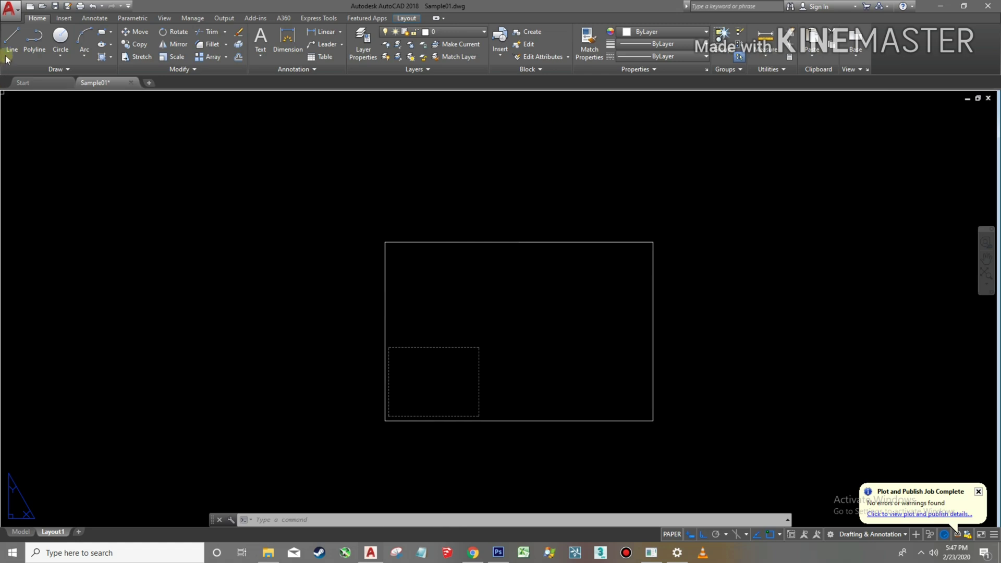
Step: Open the Plot dialog for Layout1, choose DWG To PDF.pc3, and browse paper sizes
left_click(11, 10)
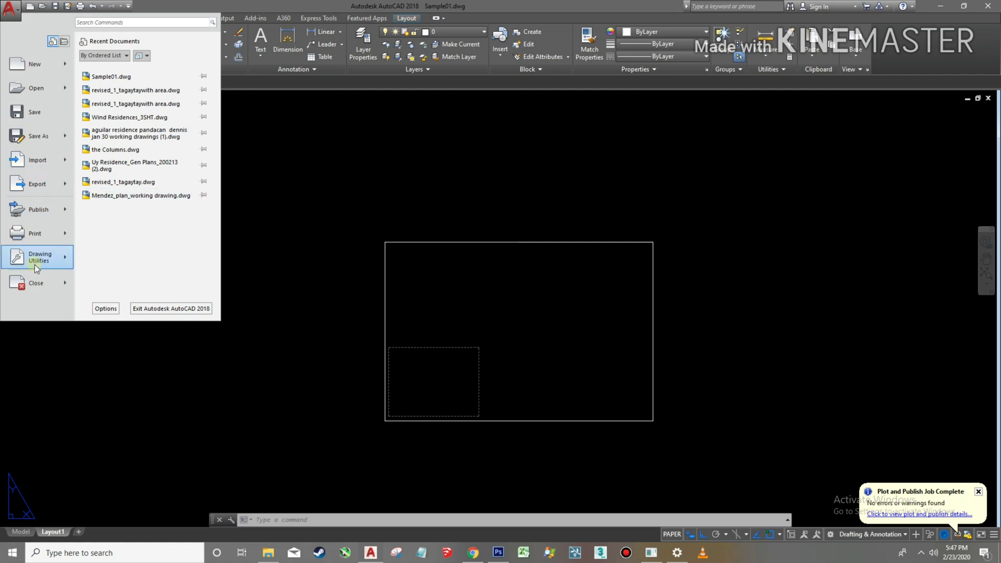
left_click(33, 233)
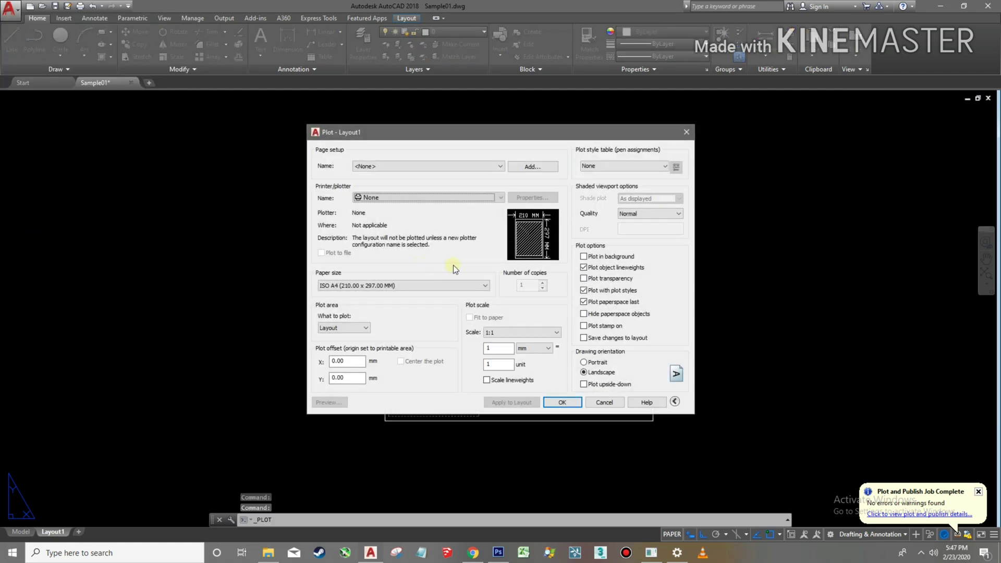
left_click(456, 197)
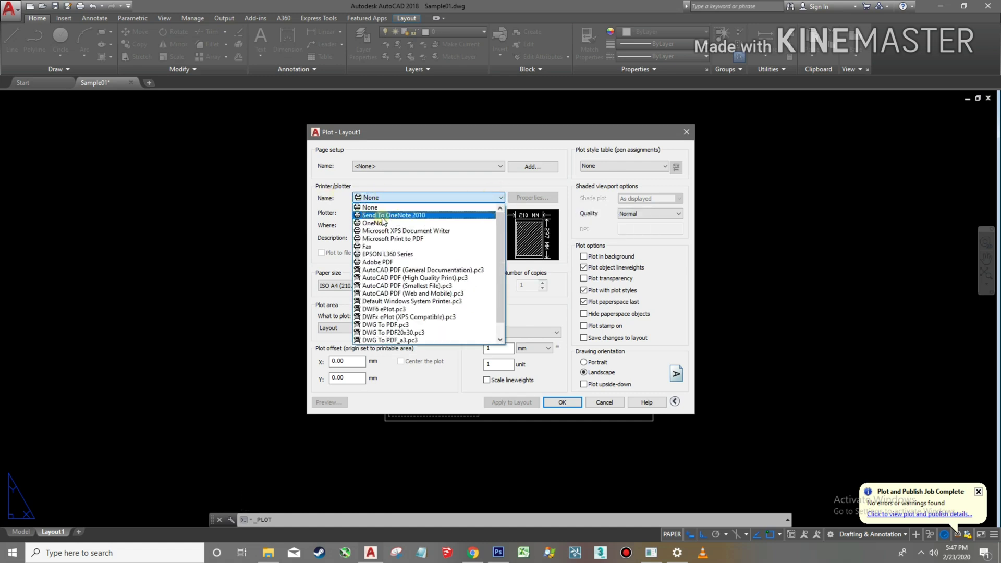
left_click(379, 326)
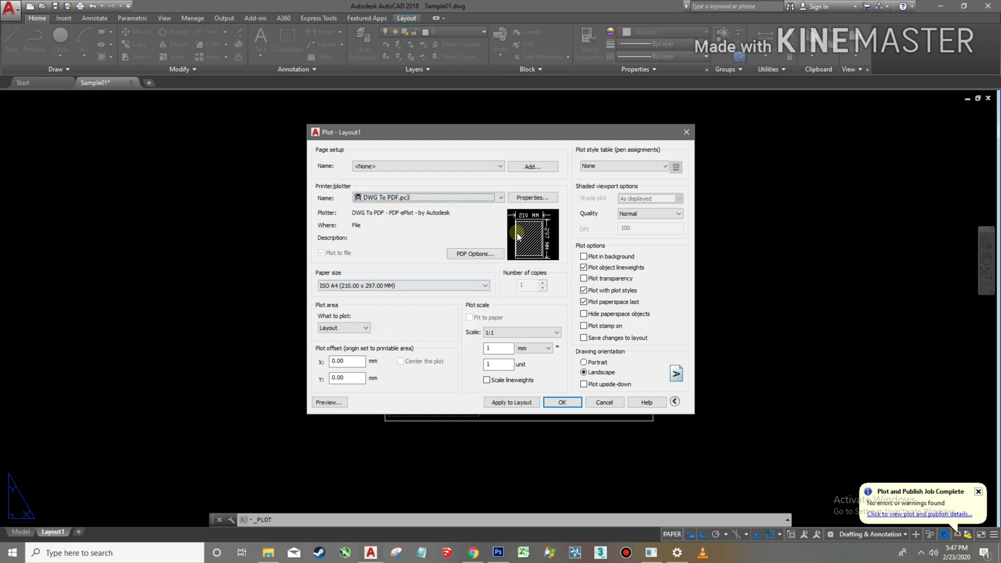
left_click(486, 286)
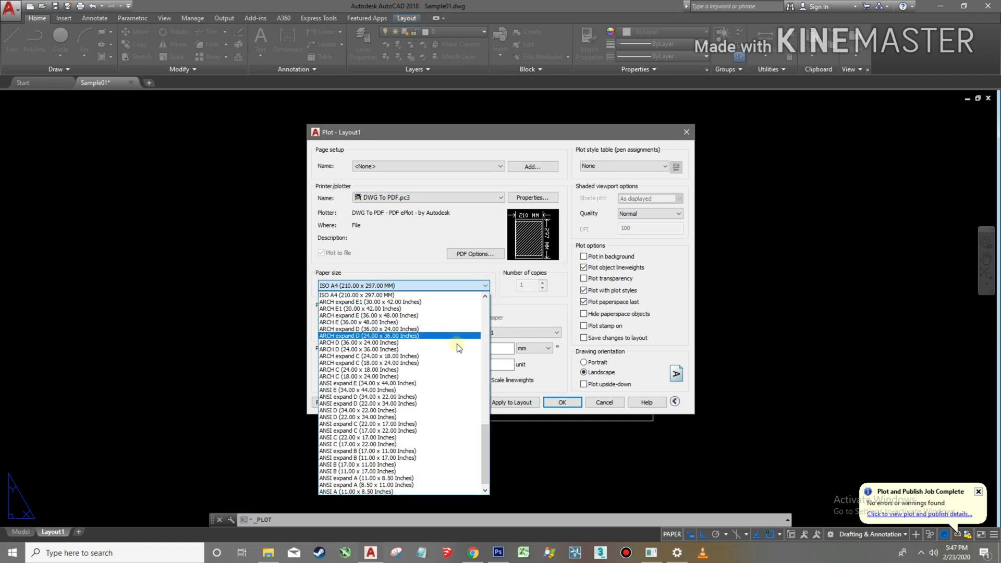
scroll(402, 454, "up", 3)
scroll(386, 433, "up", 4)
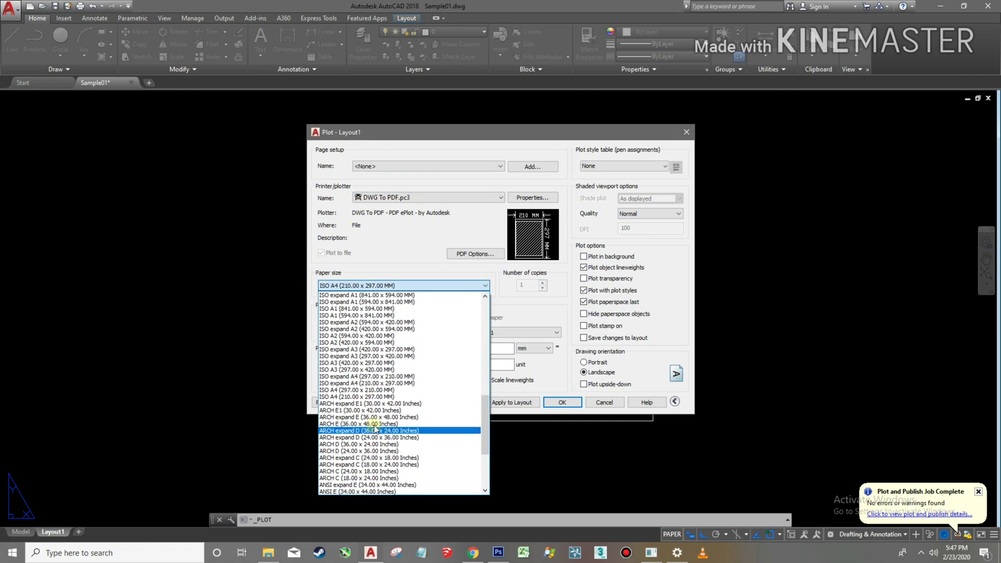
scroll(371, 412, "up", 4)
scroll(369, 412, "up", 6)
scroll(370, 412, "up", 4)
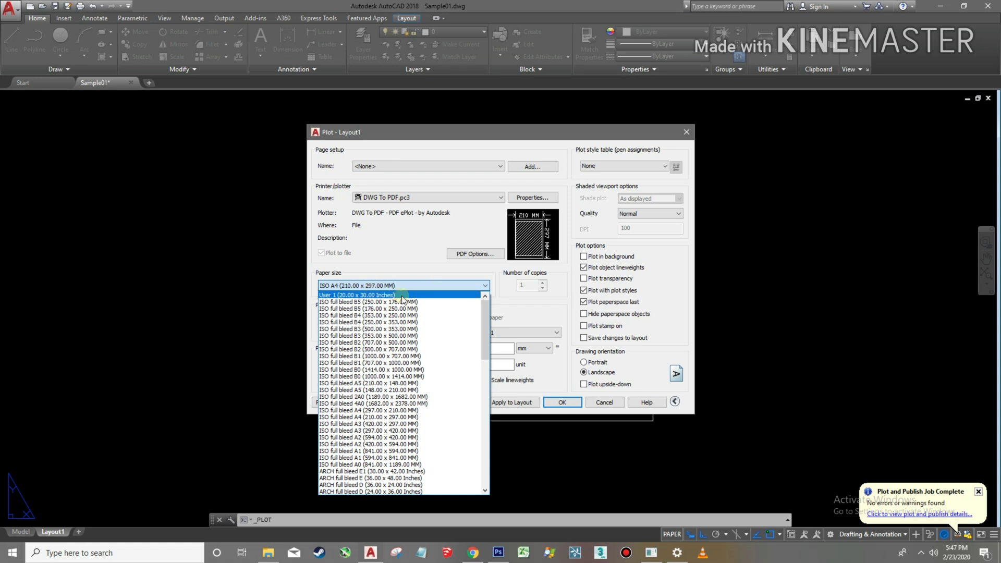
Step: In the DWG To PDF.pc3 custom paper sizes, delete the existing User 1 size
left_click(449, 222)
left_click(528, 197)
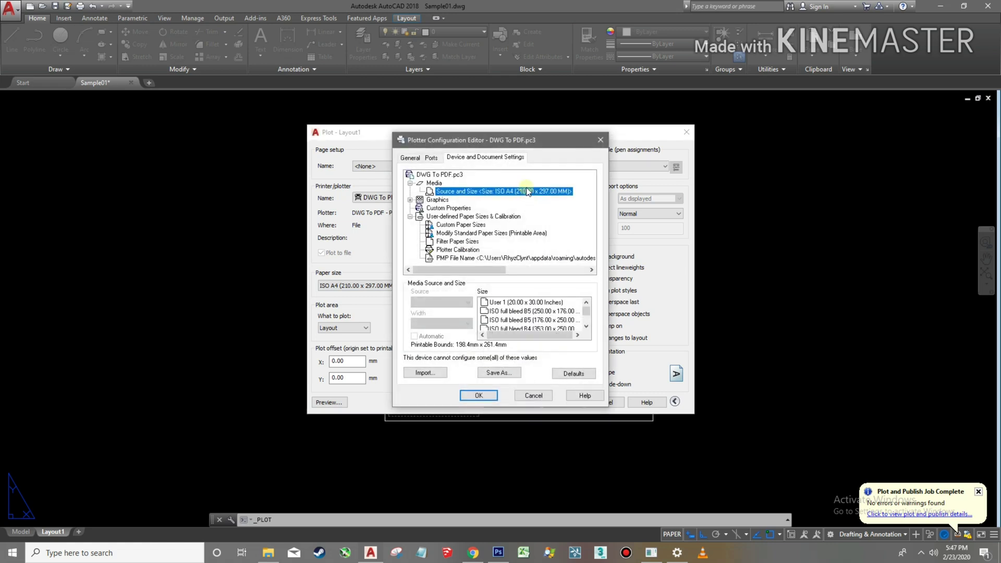
left_click(476, 226)
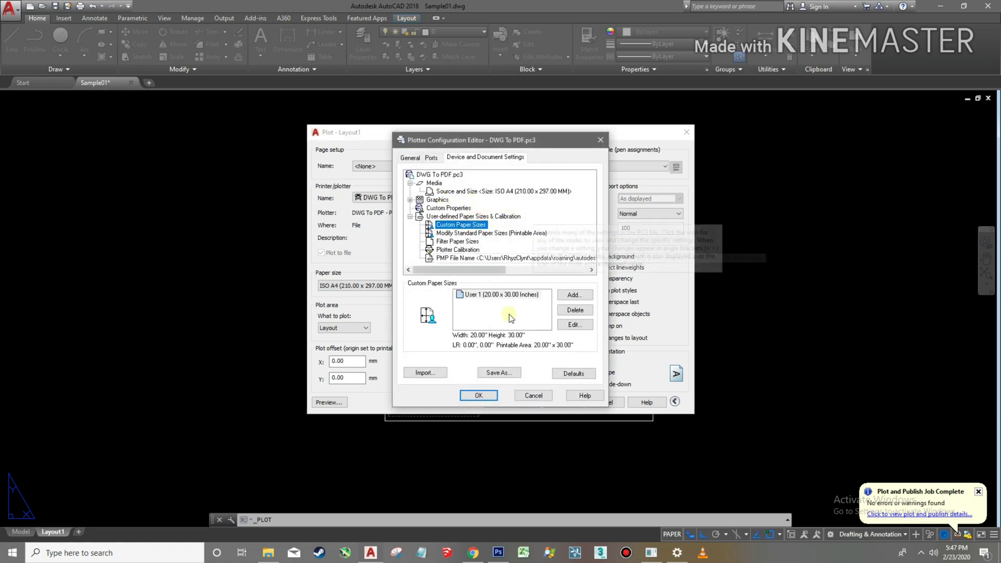
left_click(521, 295)
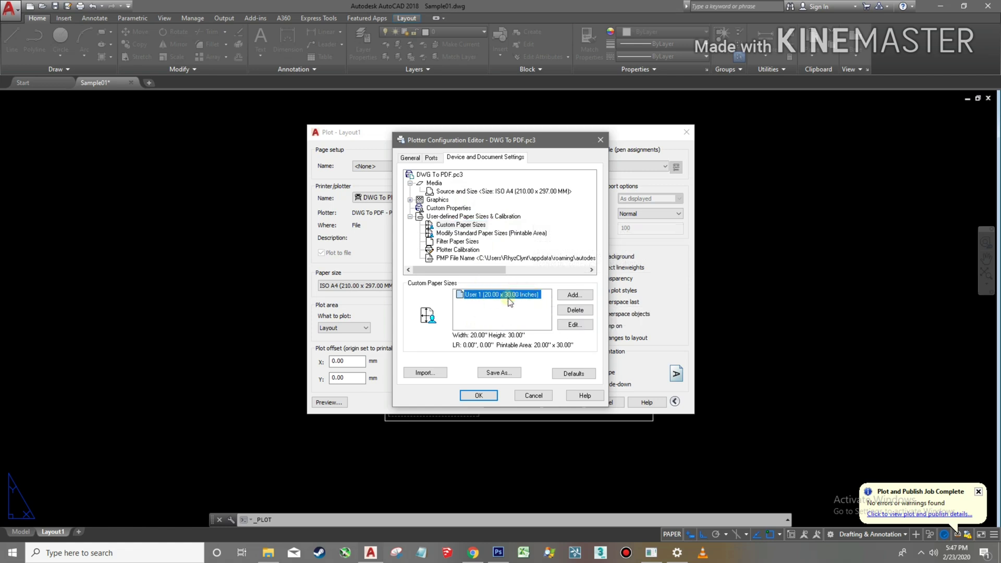
left_click(576, 311)
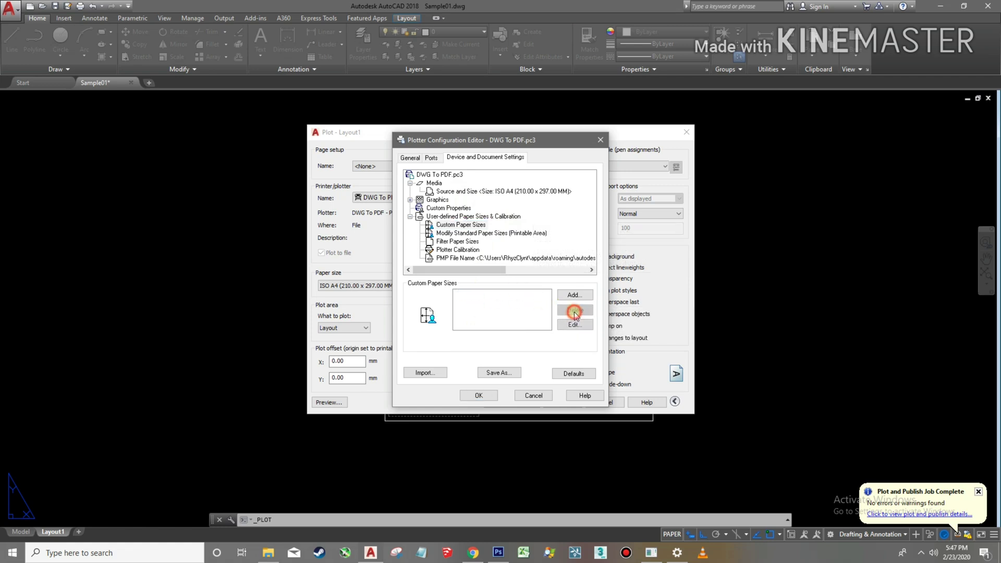
Step: Start a new custom paper size measuring 20 x 30 inches
left_click(574, 296)
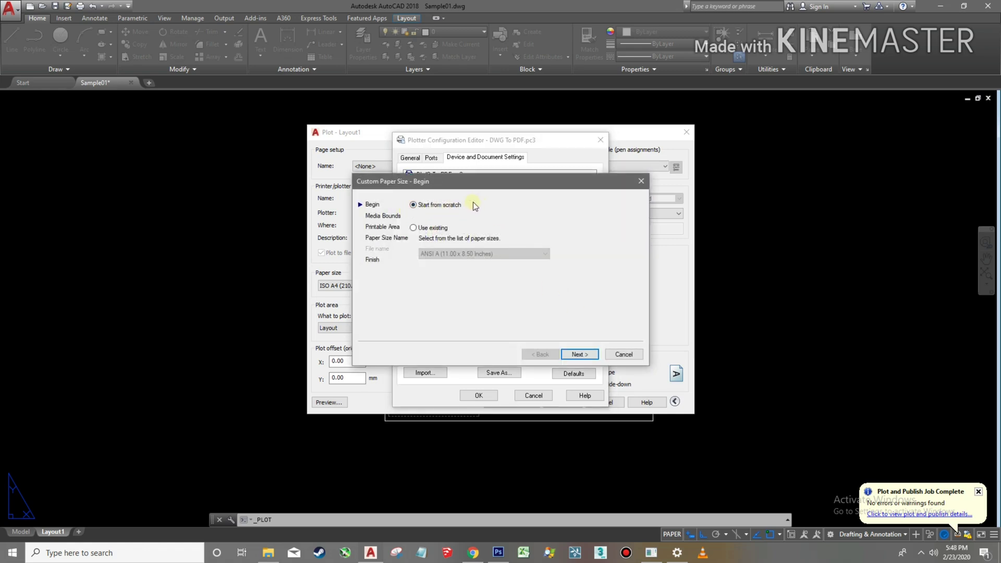
left_click(590, 354)
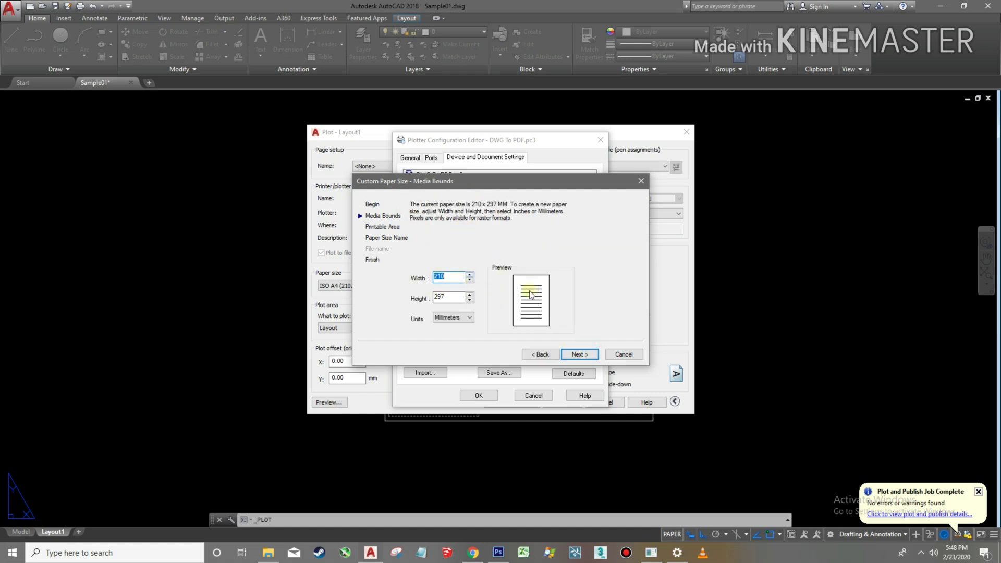
left_click(470, 317)
left_click(456, 327)
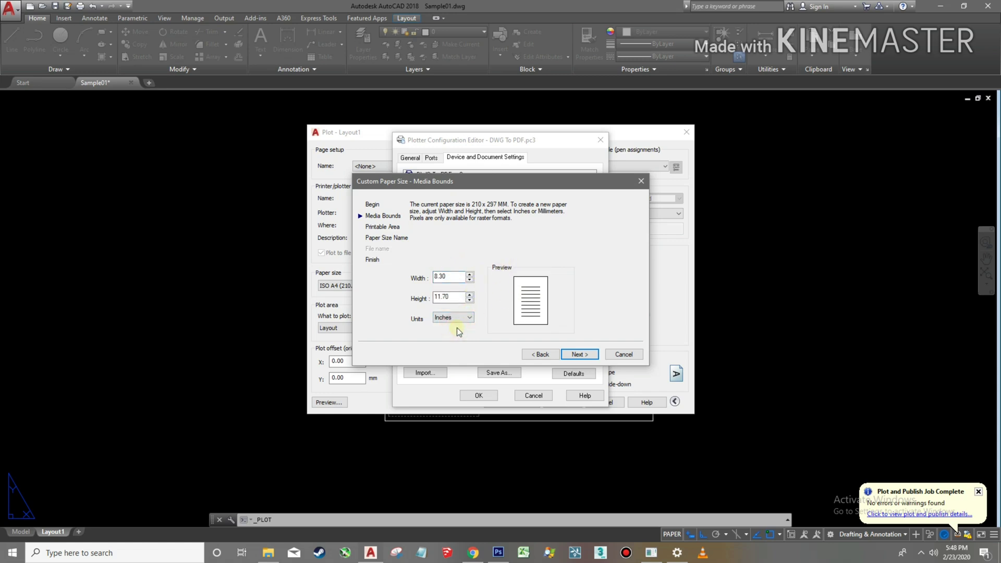
double_click(451, 274)
type("20")
double_click(453, 297)
type("30")
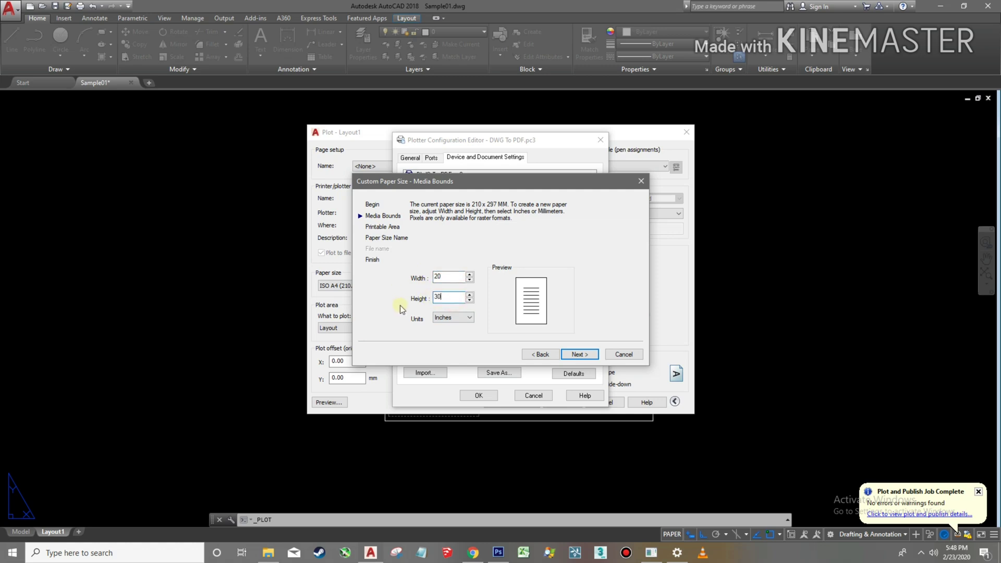
left_click(577, 353)
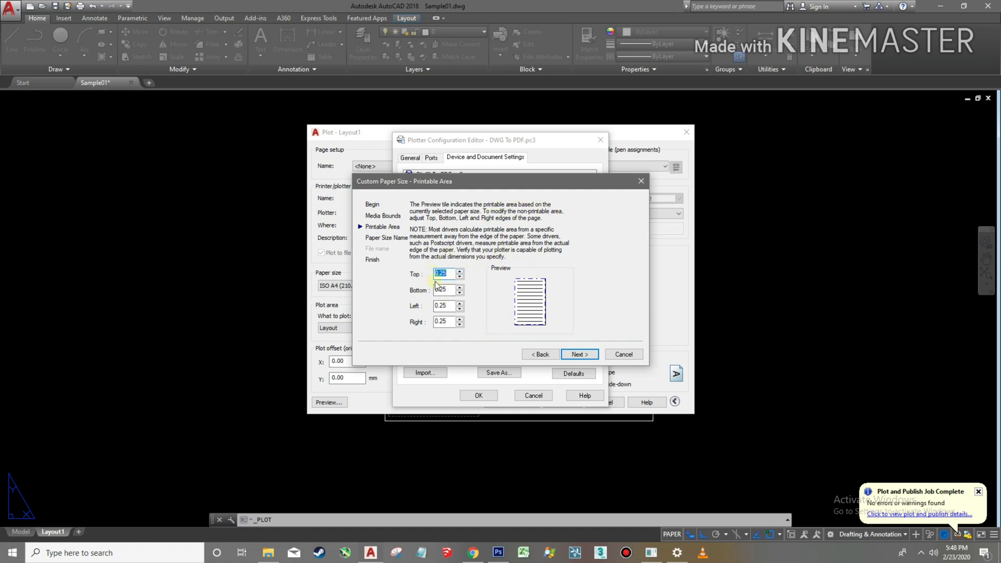
Step: Set all printable-area margins to 0 and finish the size named User 1
type("0")
double_click(446, 291)
type("0")
double_click(446, 306)
type("0")
left_click(449, 322)
type("0")
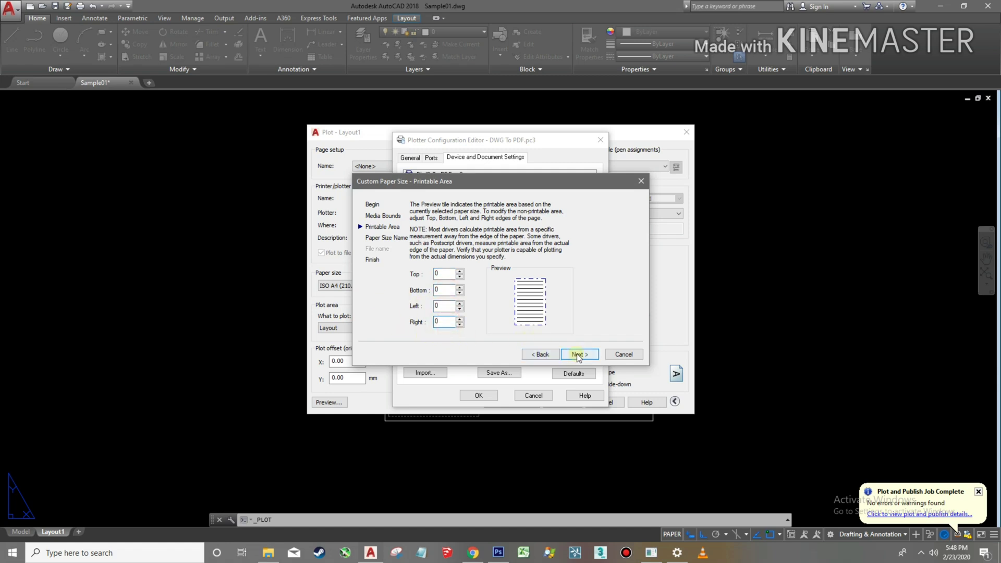
left_click(580, 354)
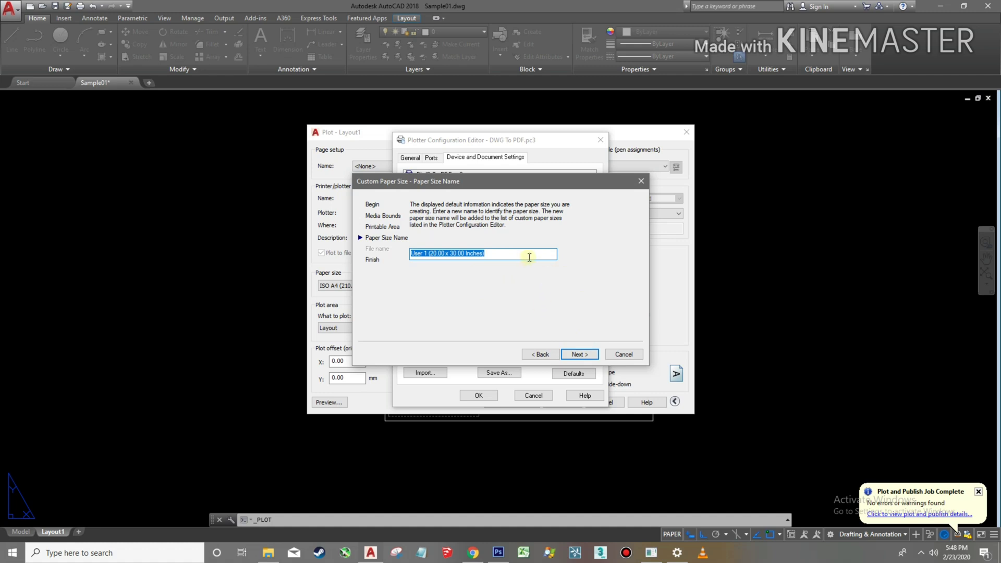
left_click(584, 358)
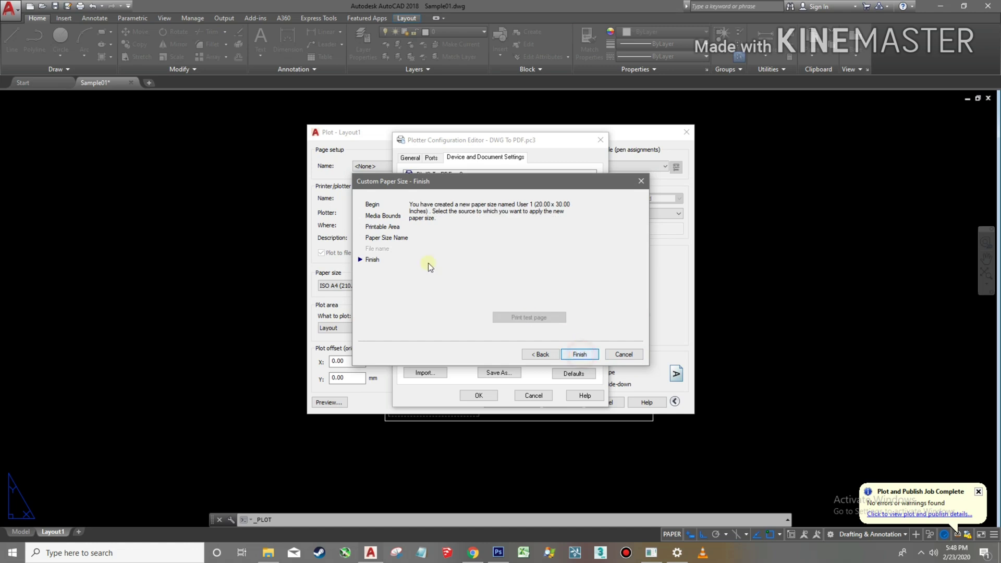
left_click(586, 355)
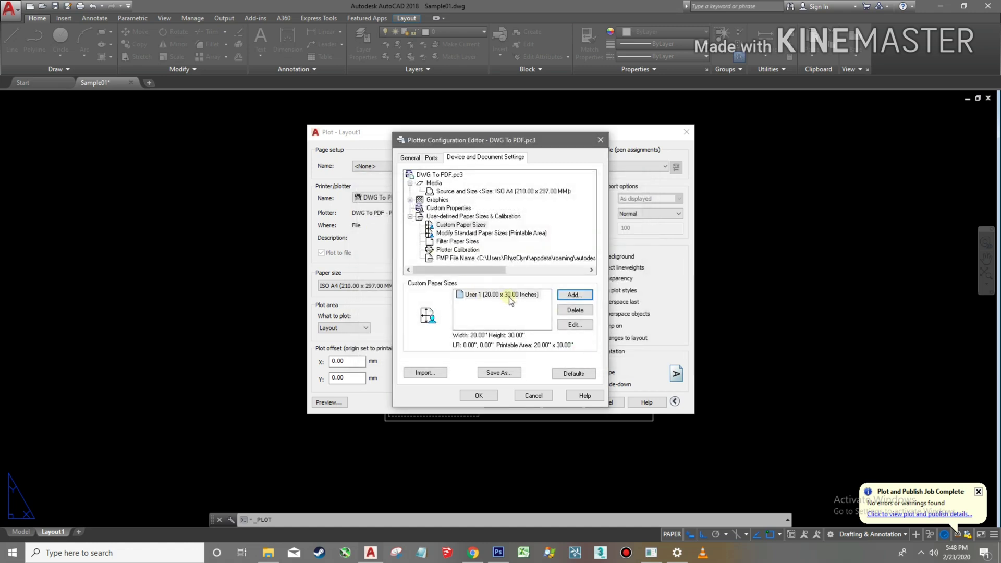
Step: Save the plotter configuration, select User 1 (20.00 x 30.00 Inches) paper, and use mm scale units
left_click(483, 395)
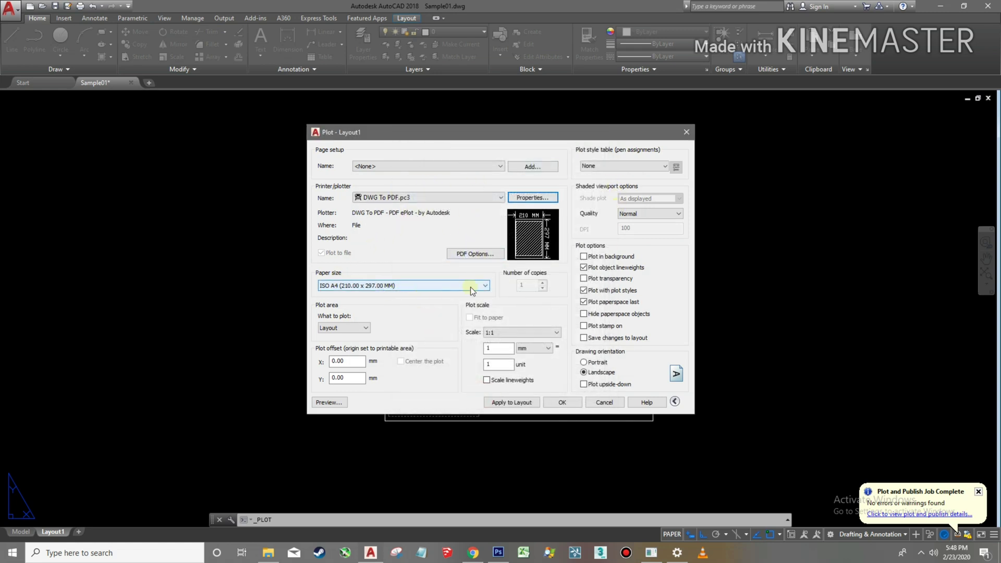
left_click(397, 287)
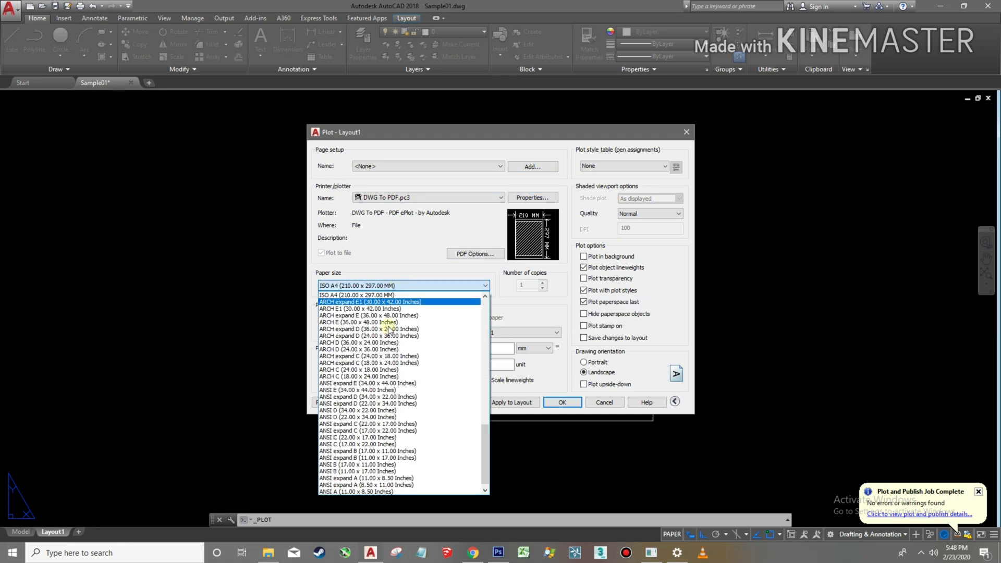
scroll(388, 442, "up", 5)
scroll(387, 441, "up", 4)
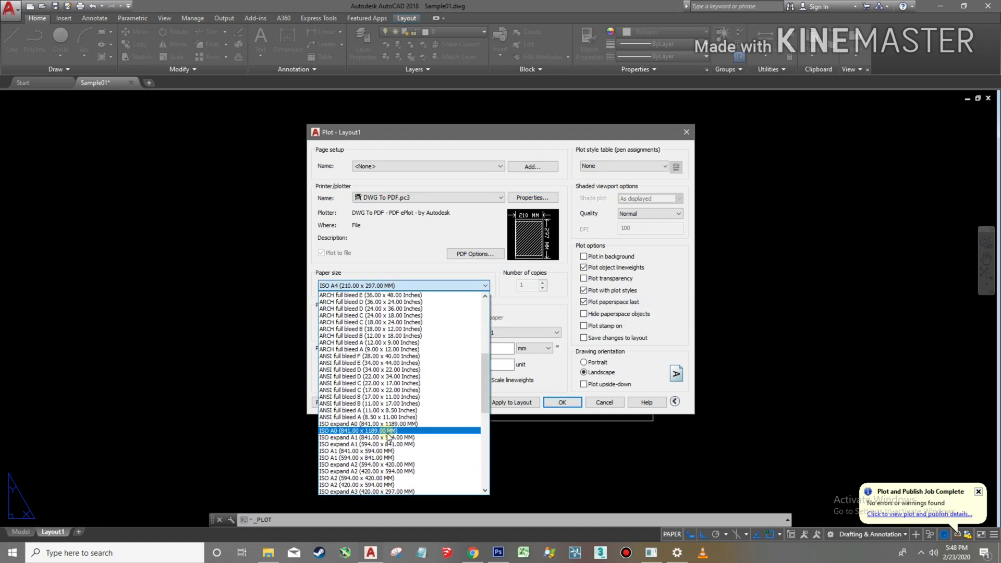
scroll(386, 435, "up", 4)
scroll(386, 428, "up", 4)
scroll(385, 420, "up", 4)
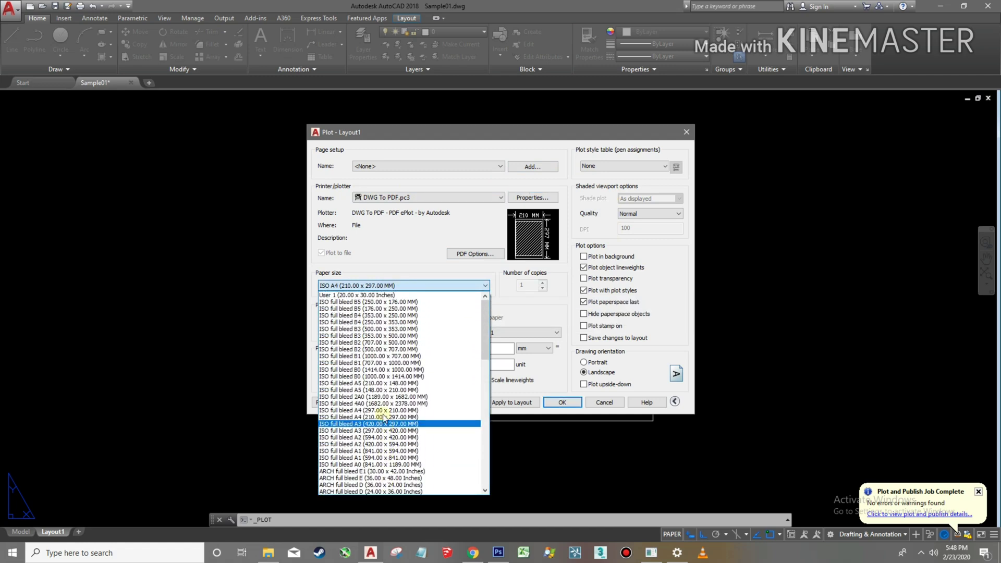
left_click(393, 295)
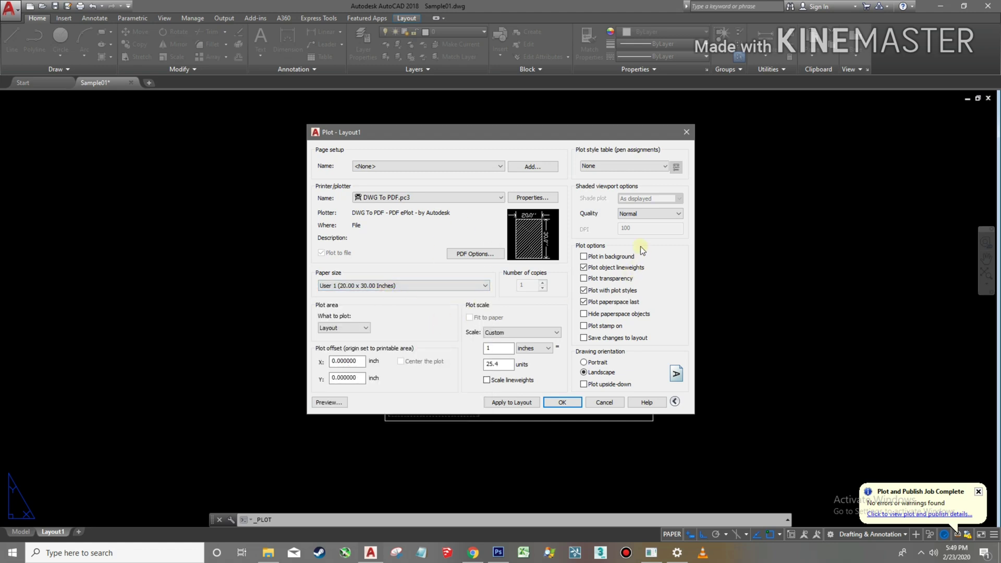
mouse_move(532, 234)
left_click(549, 350)
left_click(527, 364)
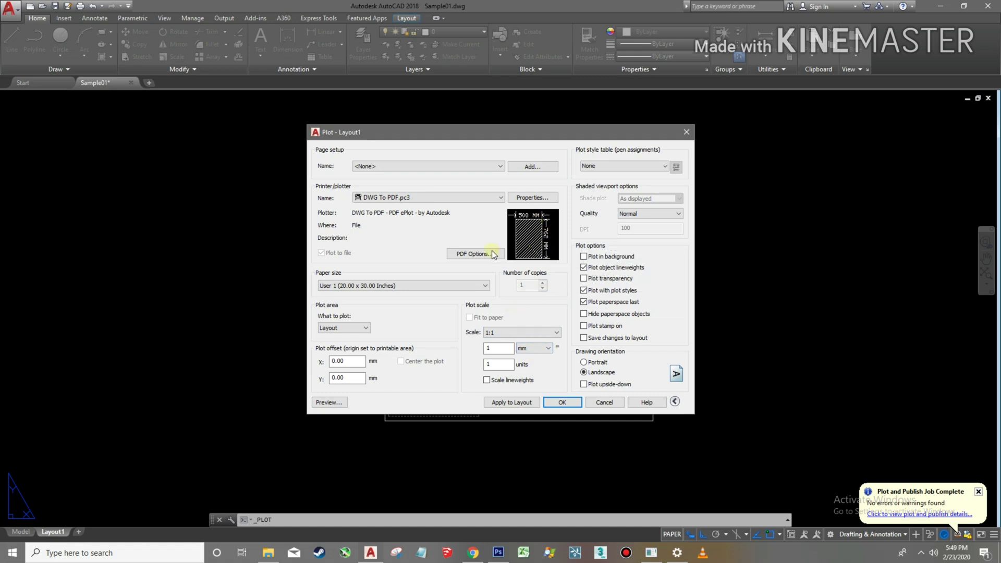
Step: Cancel the Plot dialog and draw an inner border rectangle just inside the sheet frame
left_click(606, 403)
type("rec")
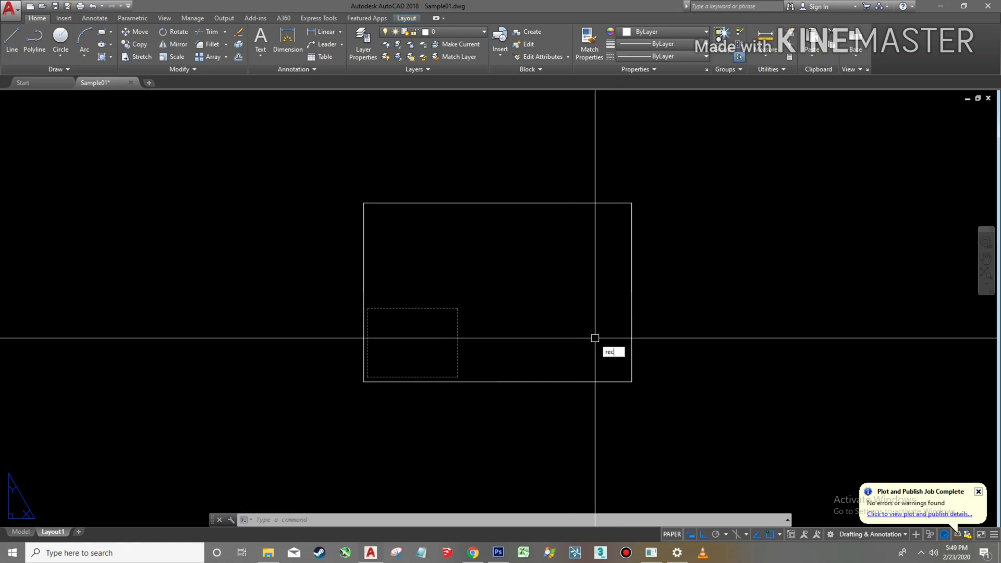
key("Return")
left_click(623, 211)
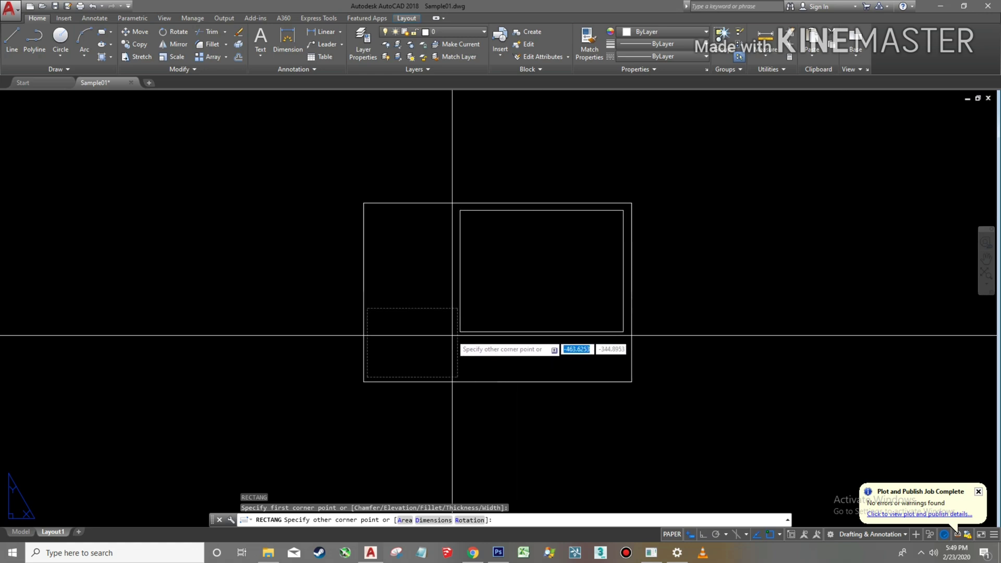
left_click(373, 375)
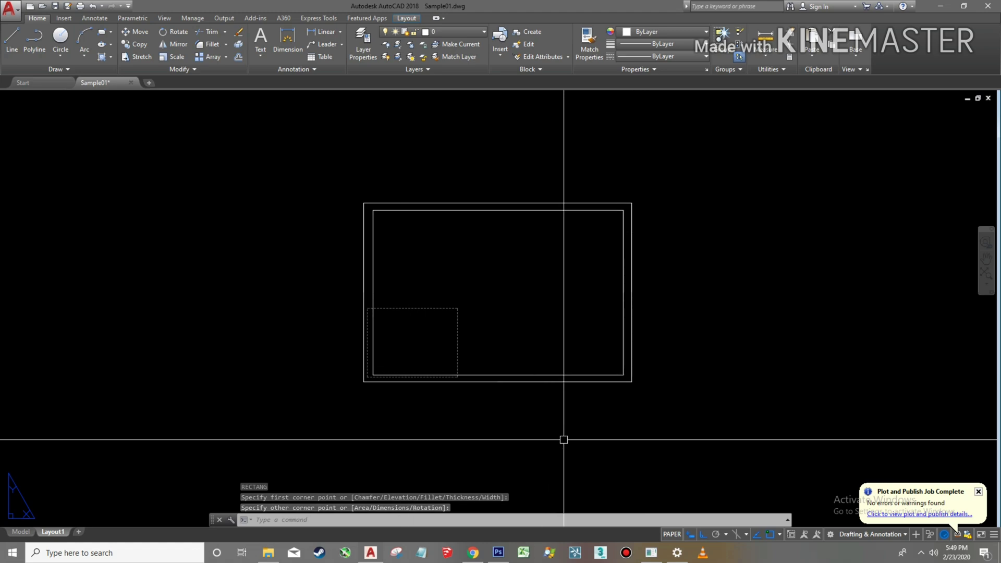
Step: Explode the inner border and copy its bottom line upward to form a bottom strip
left_click(580, 376)
key("Escape")
left_click(573, 373)
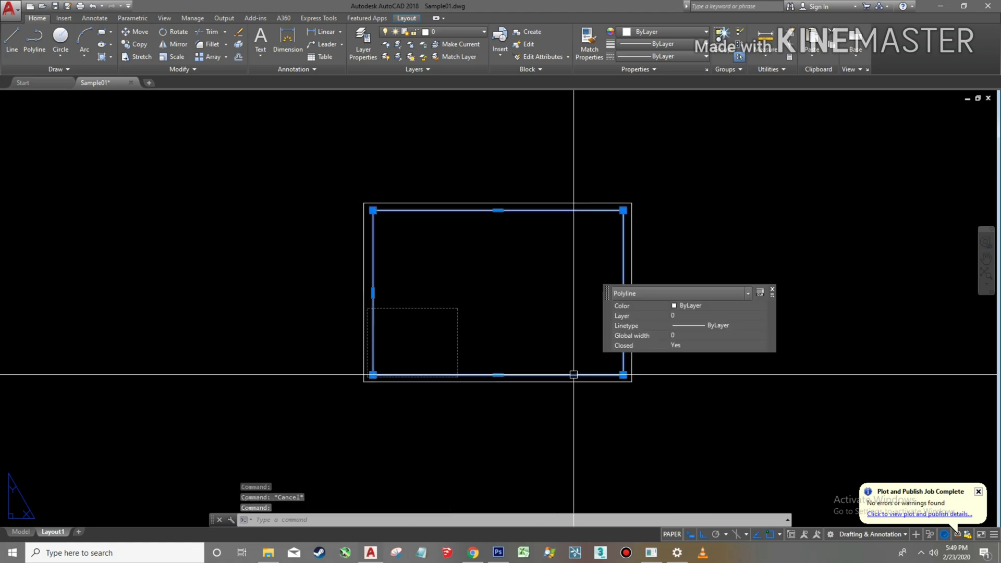
type("x")
key("Return")
left_click(573, 373)
type("co")
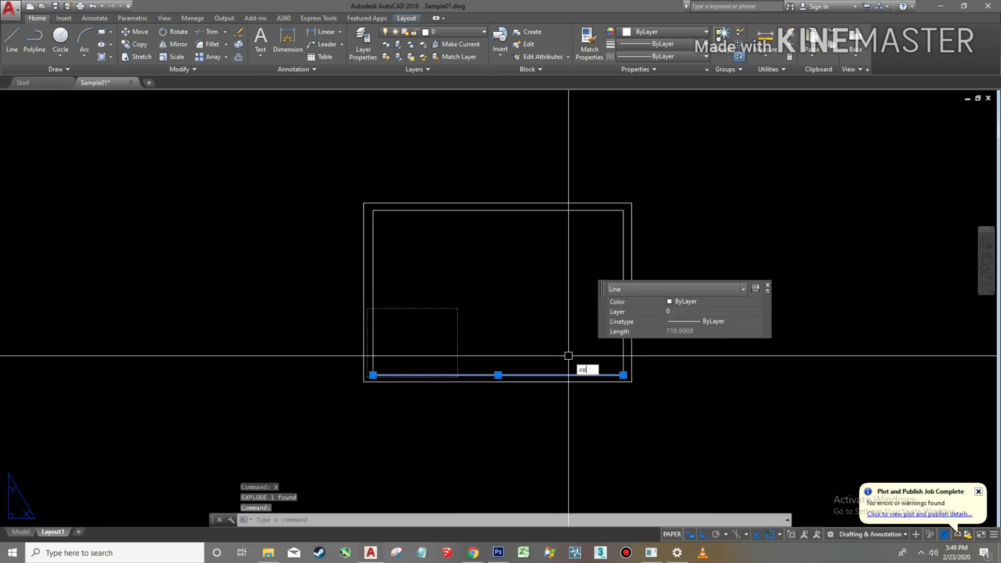
key("Return")
left_click(568, 355)
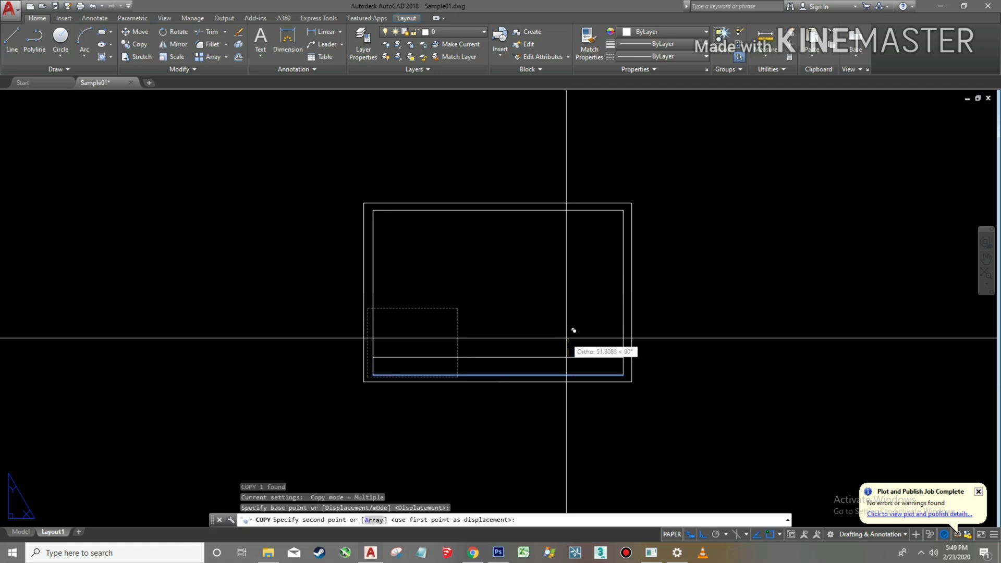
left_click(567, 338)
key("Escape")
key("Escape")
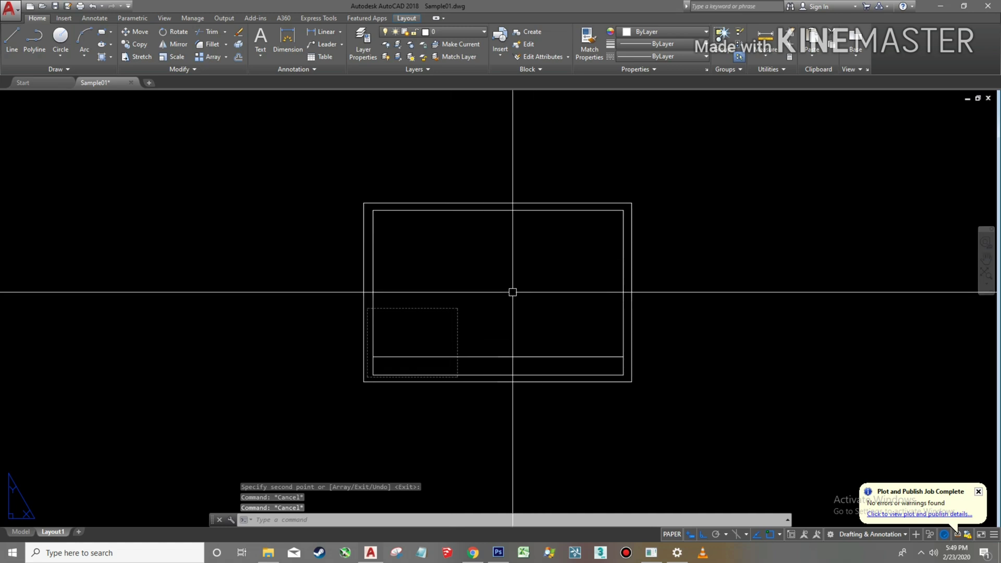
Step: Draw a vertical divider from the top edge to the bottom strip, creating a right column
type("l")
key("Return")
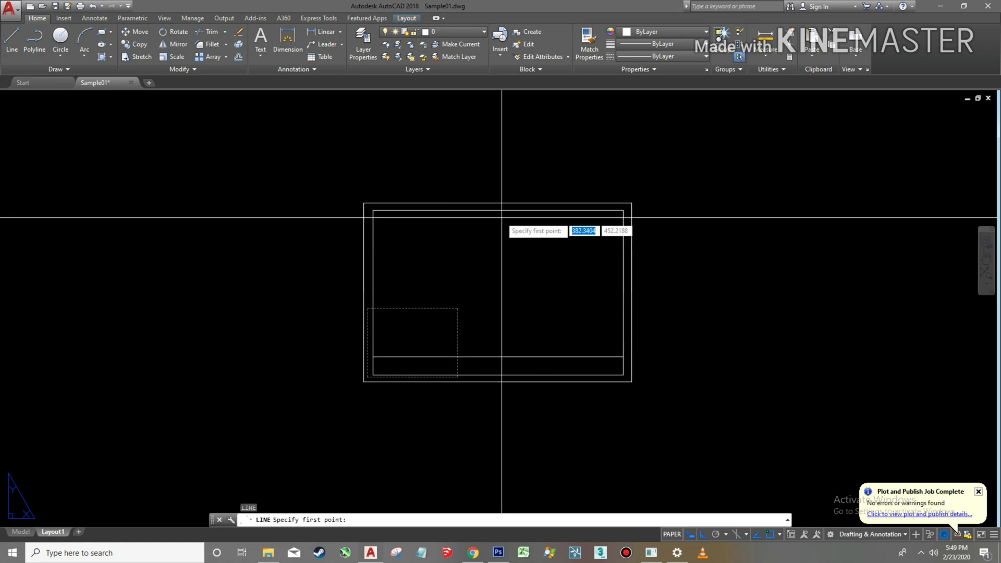
left_click(497, 210)
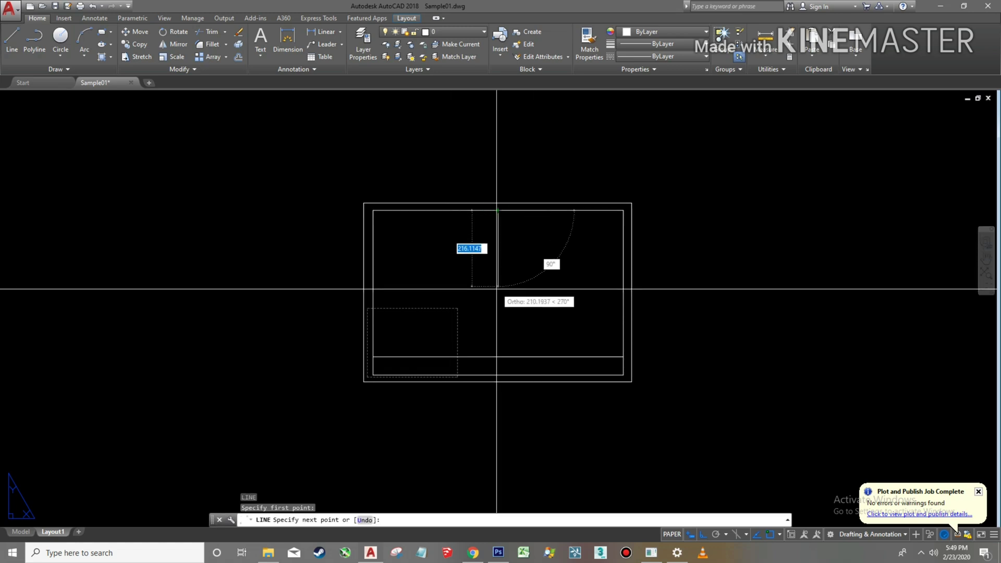
left_click(498, 357)
key("Return")
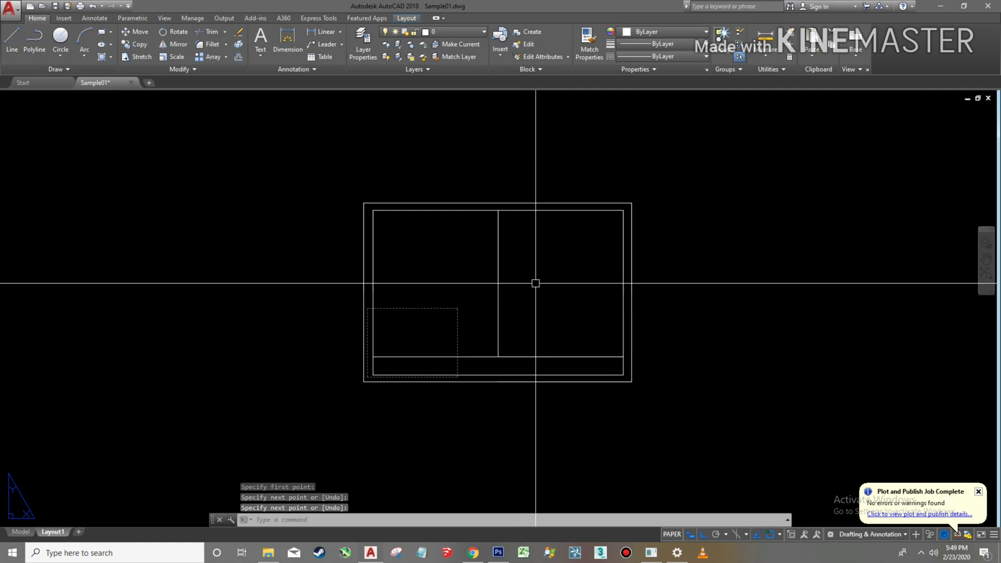
Step: Split the right column in half horizontally and divide its lower half vertically
key("Return")
left_click(498, 284)
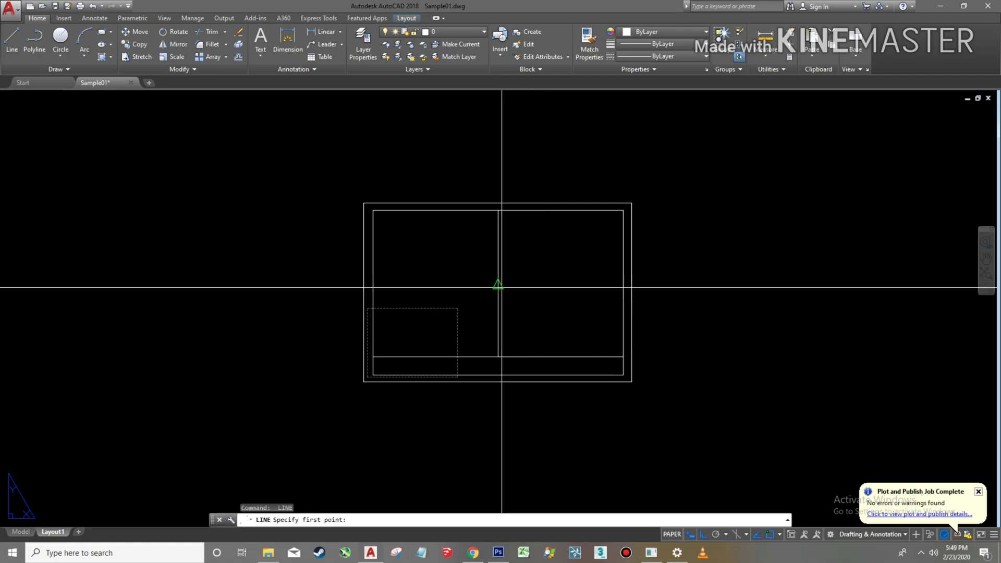
left_click(623, 284)
key("Return")
key("Return")
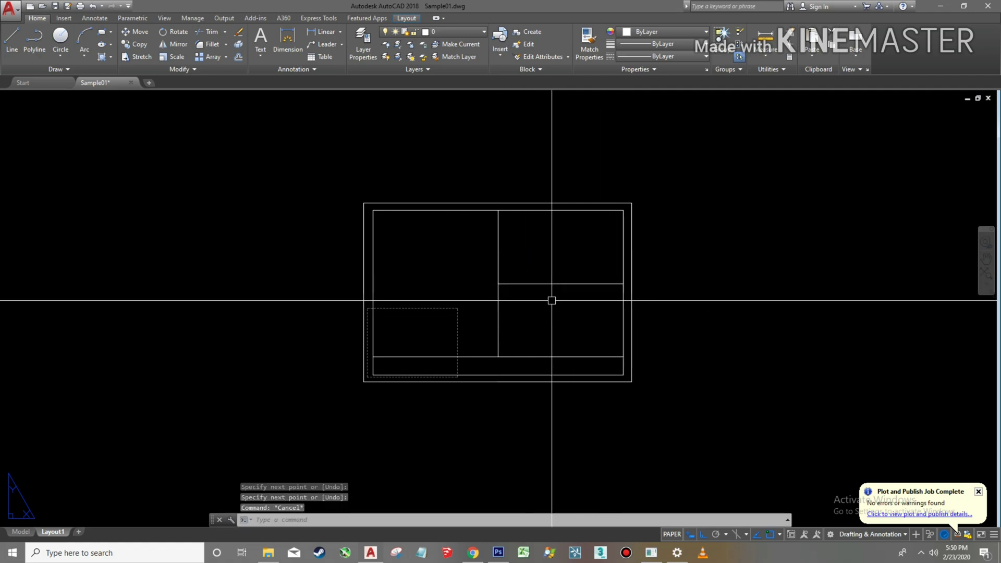
left_click(560, 284)
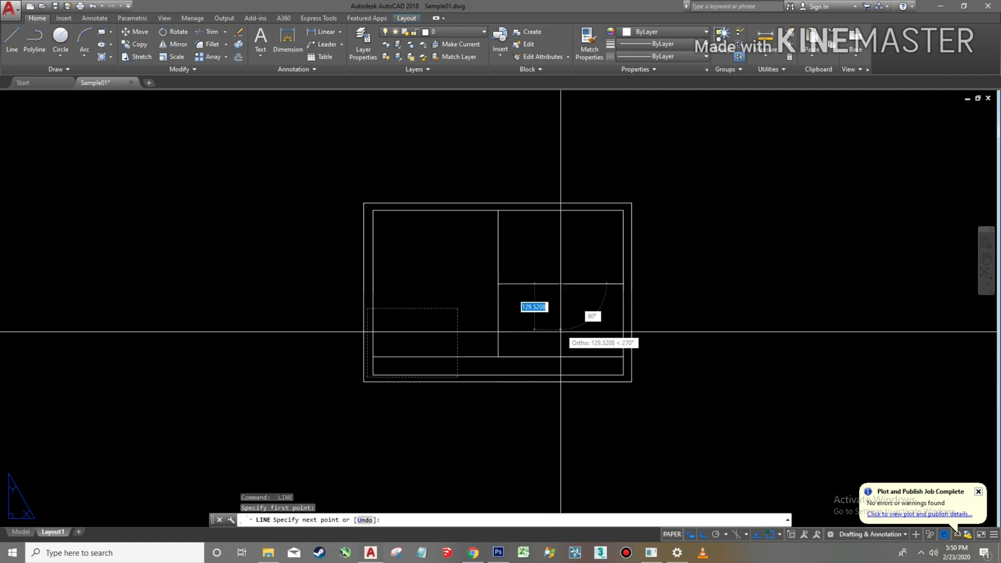
left_click(560, 357)
key("Escape")
key("Escape")
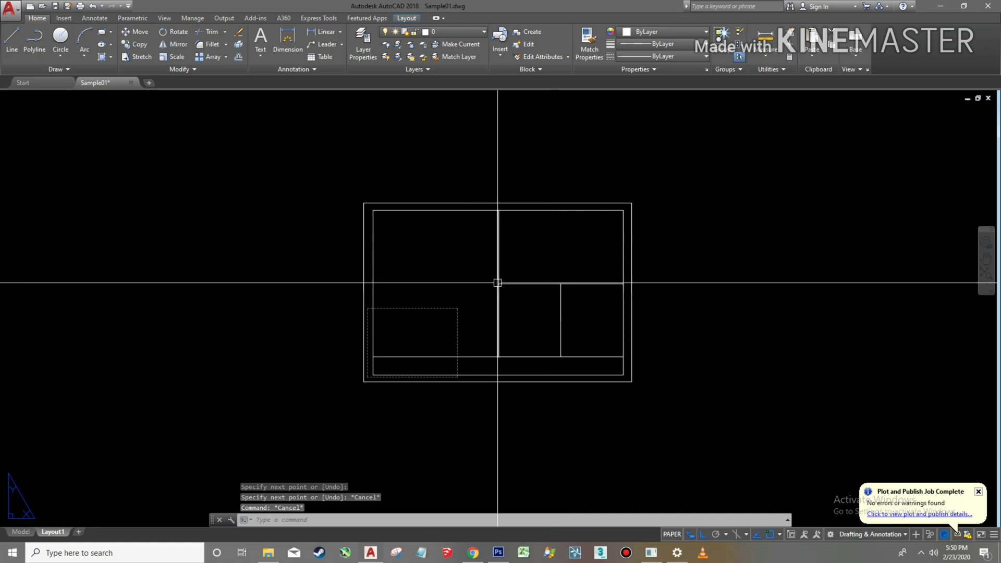
scroll(450, 262, "up", 4)
scroll(452, 261, "down", 2)
type("REC")
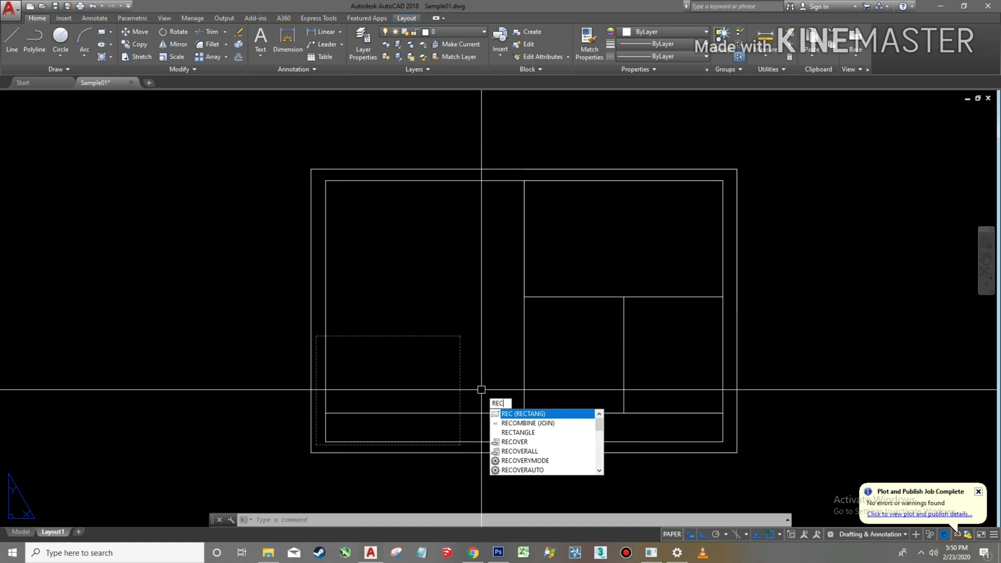
Step: Create a viewport spanning the large left panel and make it active
key("Return")
key("Escape")
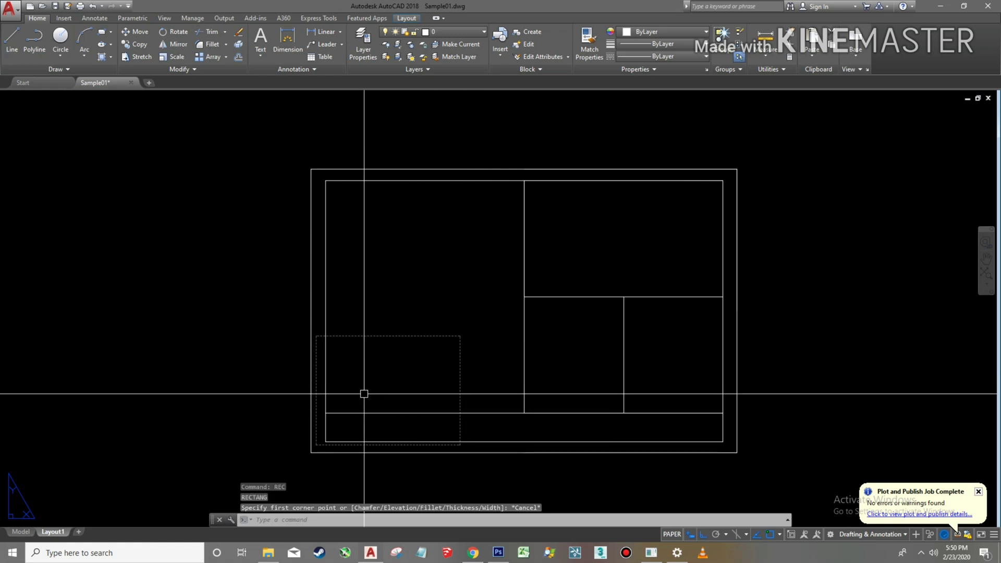
key("Escape")
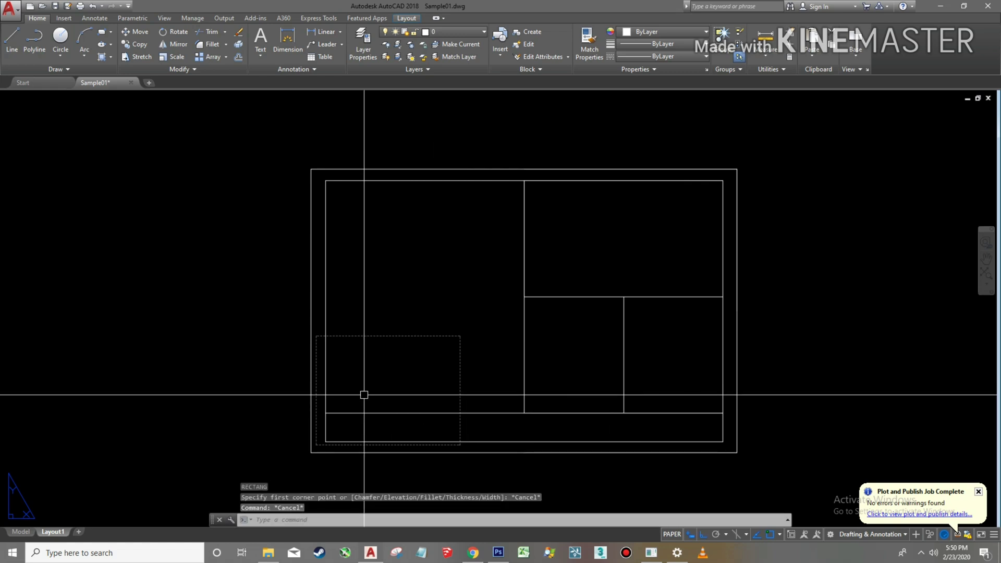
type("Mv")
key("Return")
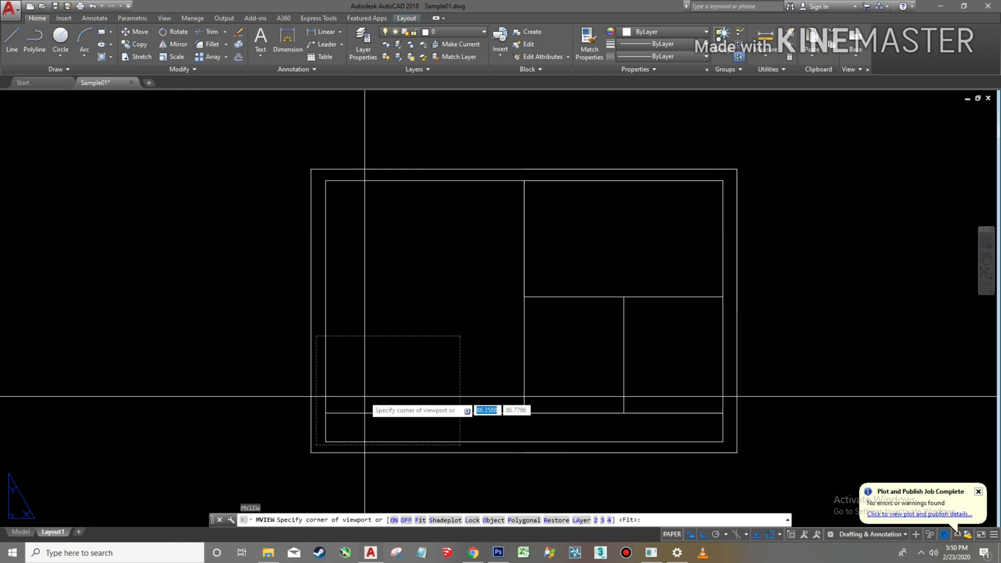
left_click(341, 405)
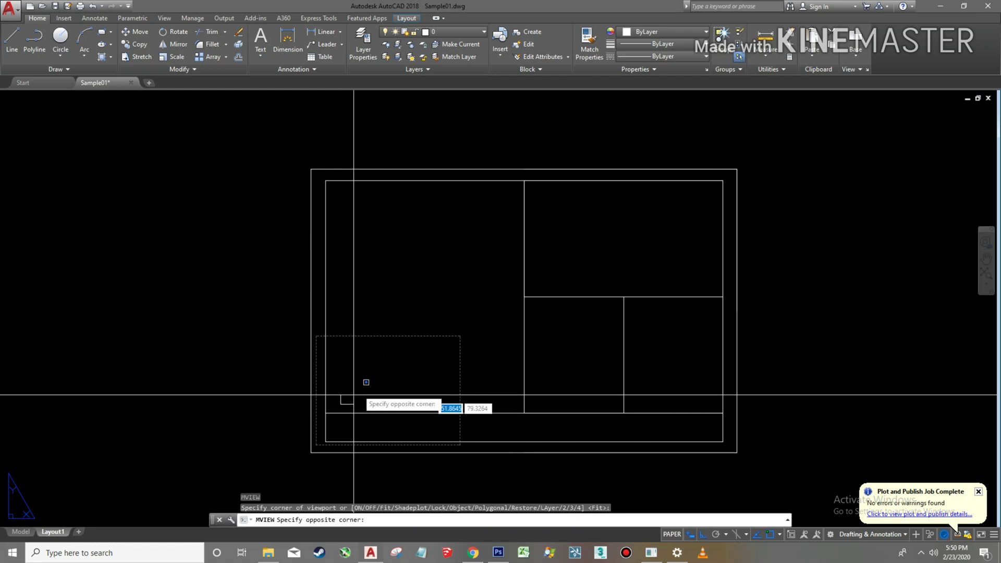
left_click(508, 193)
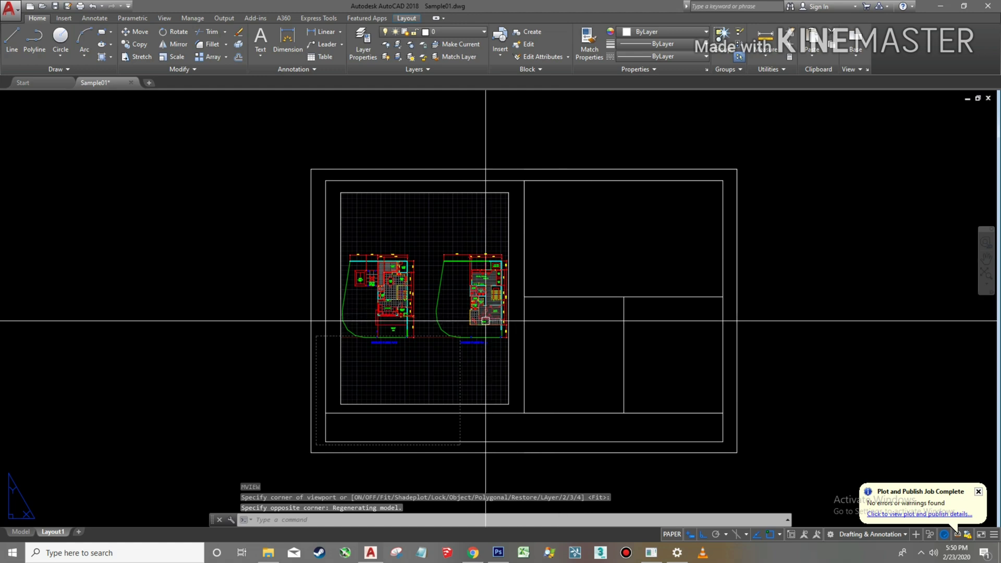
left_click(425, 335)
double_click(418, 343)
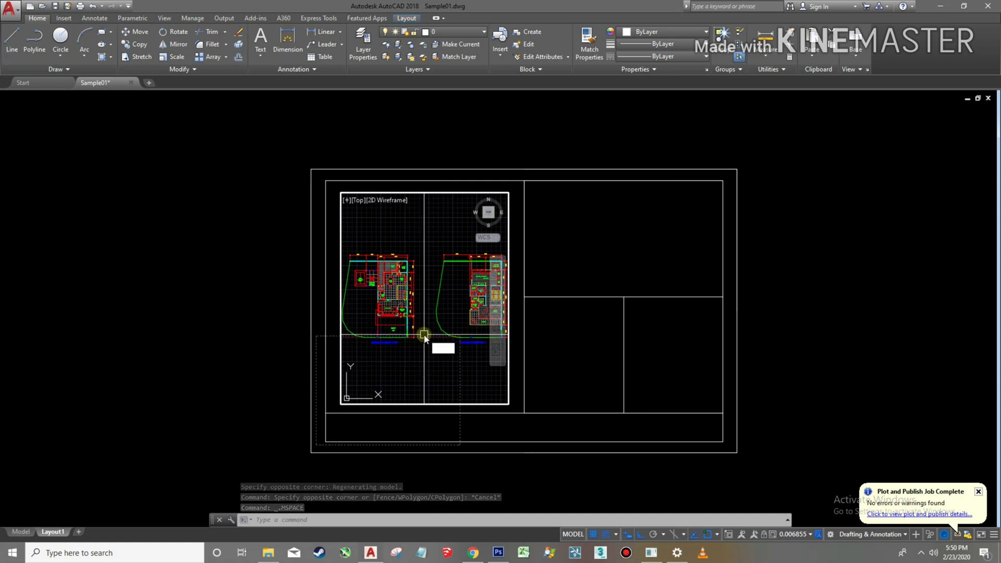
Step: Zoom the viewport to 1:100 and pan the ground floor plan into the centre
type("z")
key("Return")
type("1/100xp")
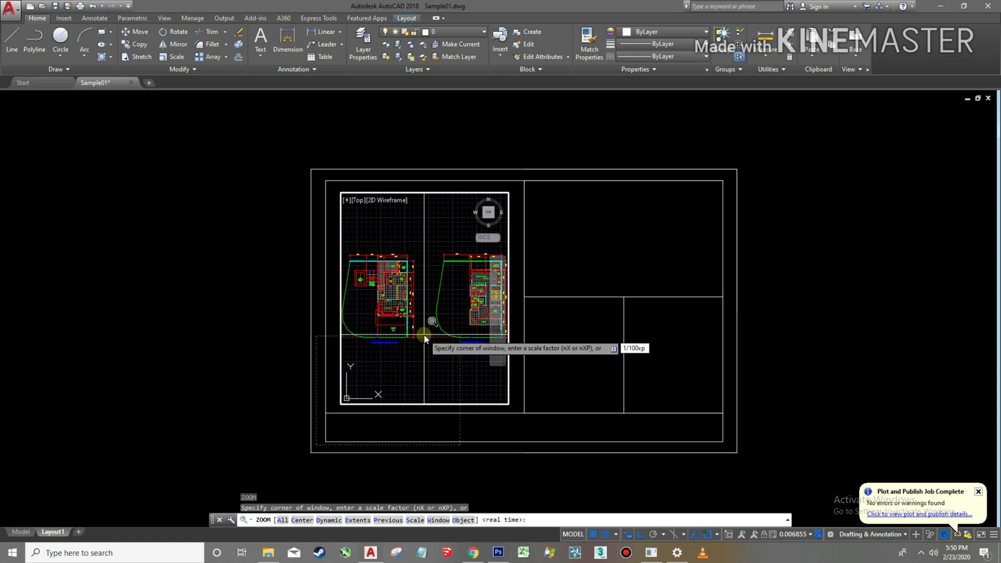
key("Return")
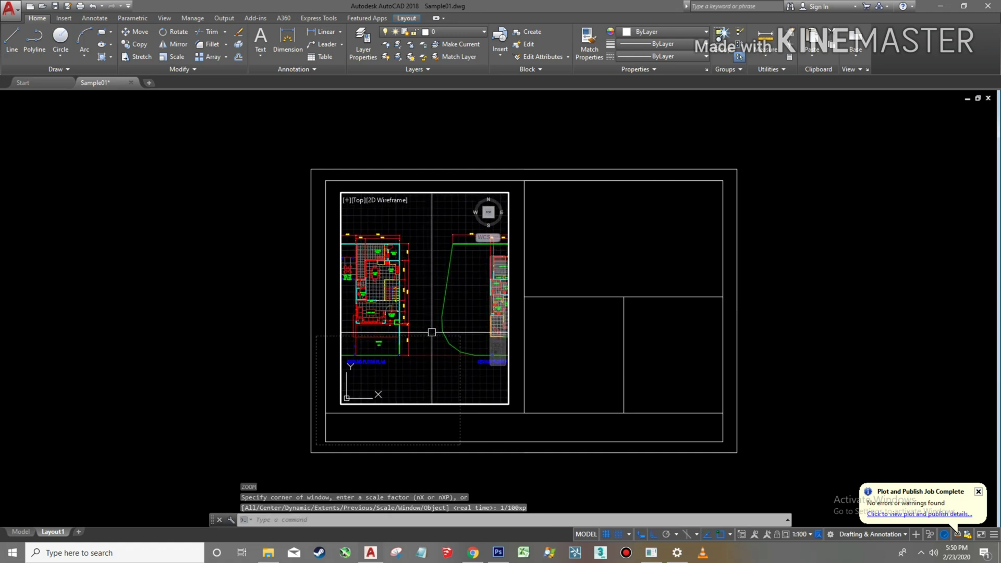
type("p")
key("Return")
left_click_drag(399, 329, 456, 331)
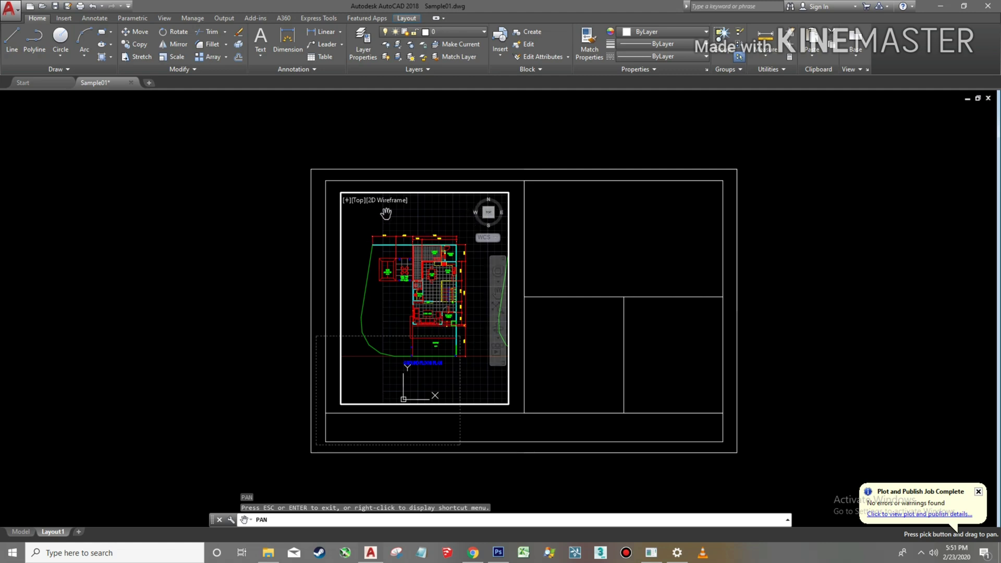
key("Escape")
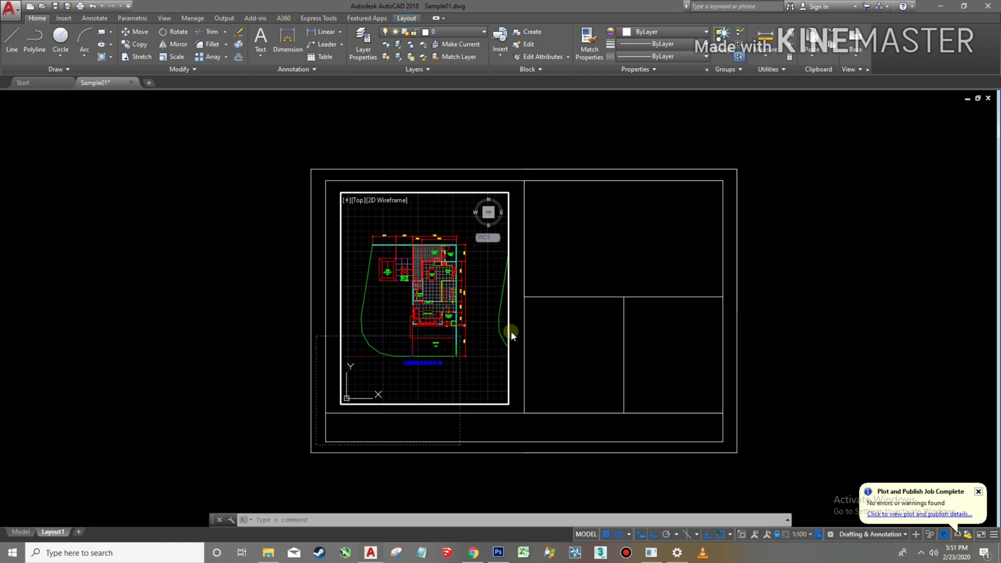
Step: Zoom the left viewport's ground floor plan to 1/100xp, then exit back to paper space
scroll(435, 292, "down", 5)
scroll(435, 292, "up", 3)
scroll(435, 292, "up", 5)
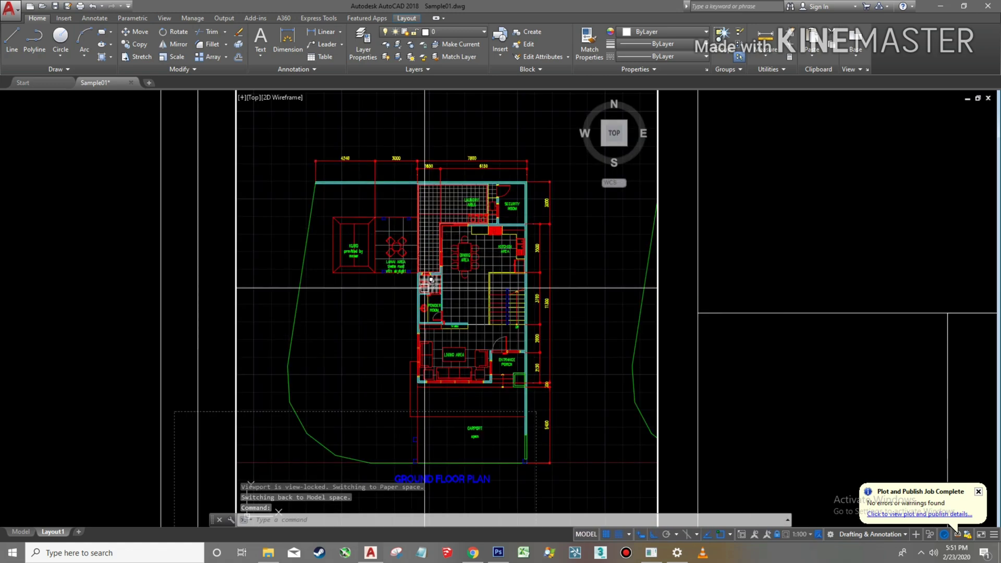
scroll(438, 285, "down", 5)
scroll(435, 287, "up", 4)
scroll(436, 286, "up", 2)
scroll(436, 286, "down", 5)
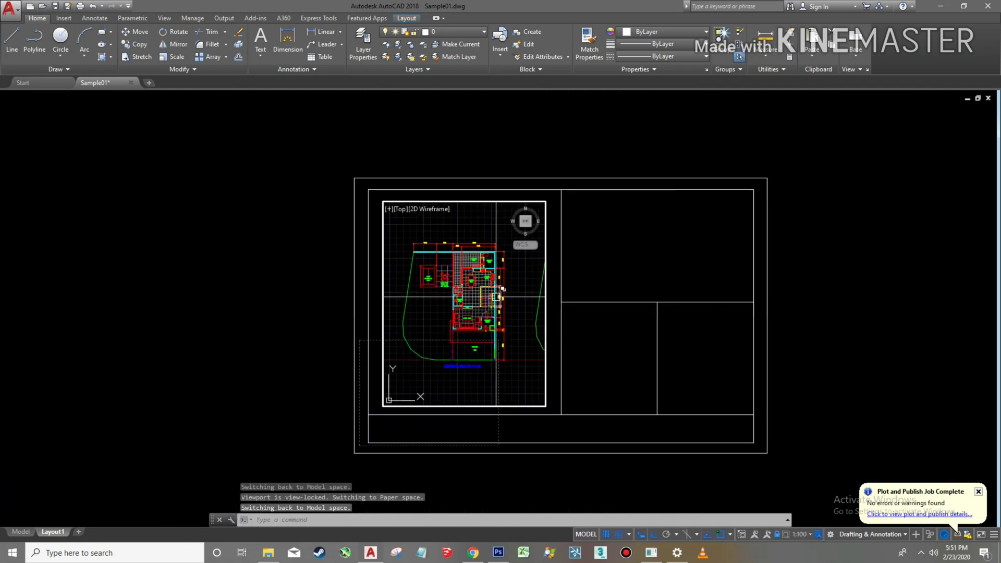
scroll(436, 286, "up", 4)
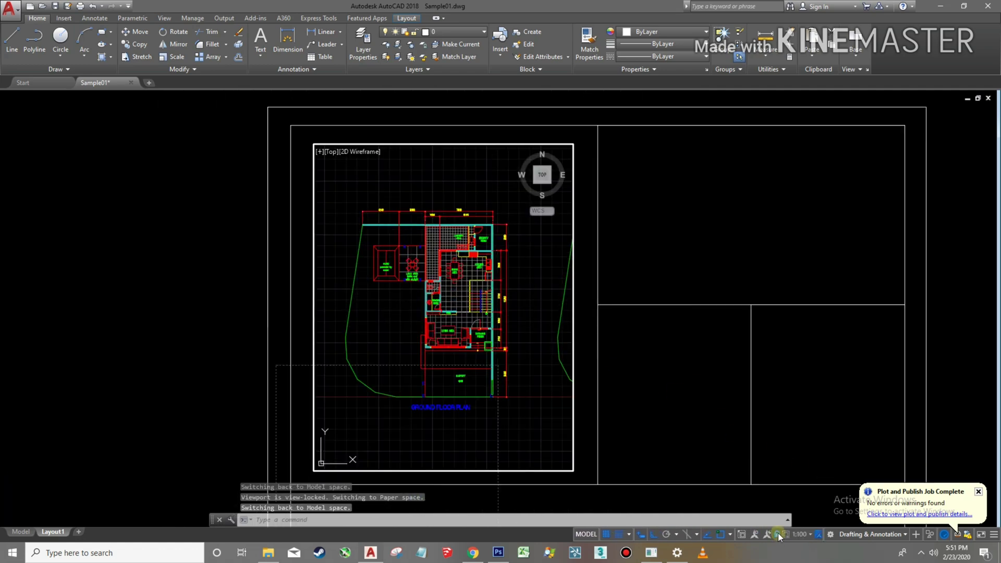
scroll(429, 303, "down", 3)
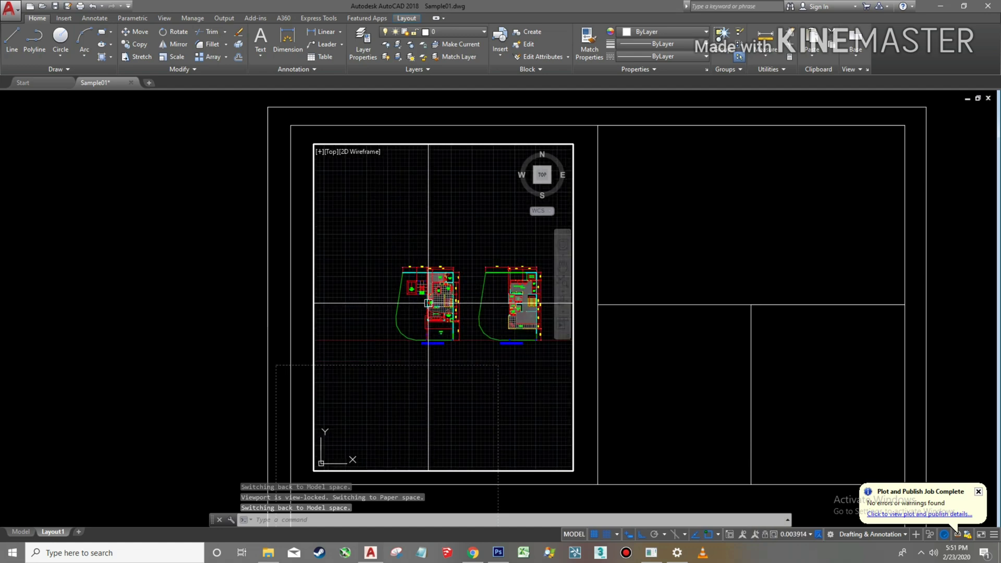
scroll(429, 303, "up", 3)
scroll(429, 303, "down", 3)
scroll(428, 303, "up", 2)
scroll(429, 303, "up", 2)
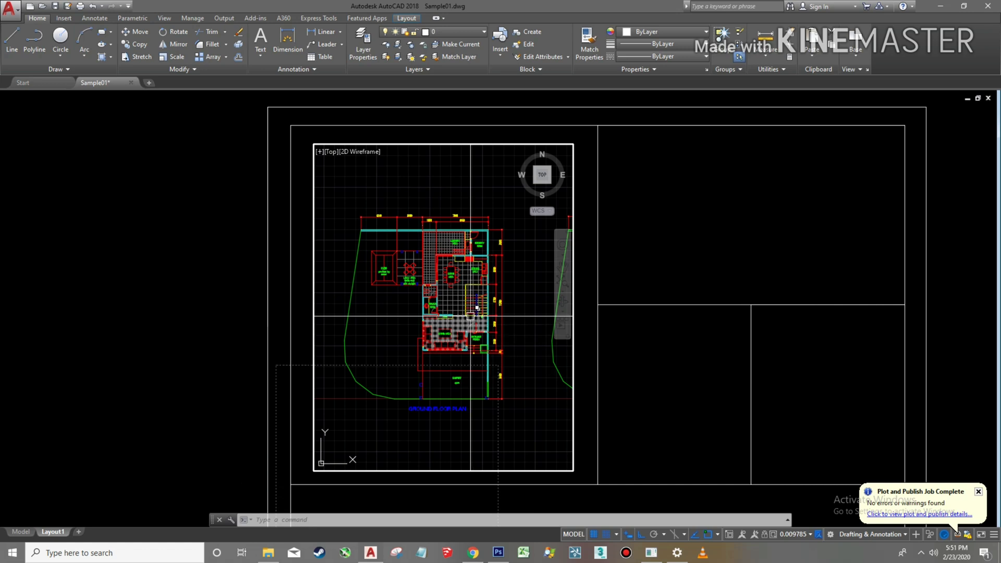
type("z")
key("Return")
type("1/100xp")
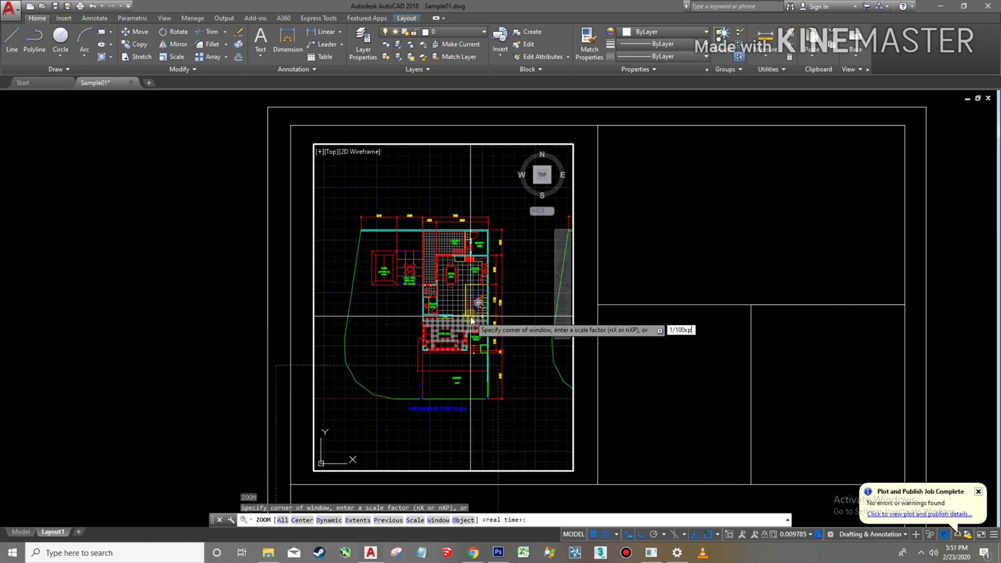
key("Return")
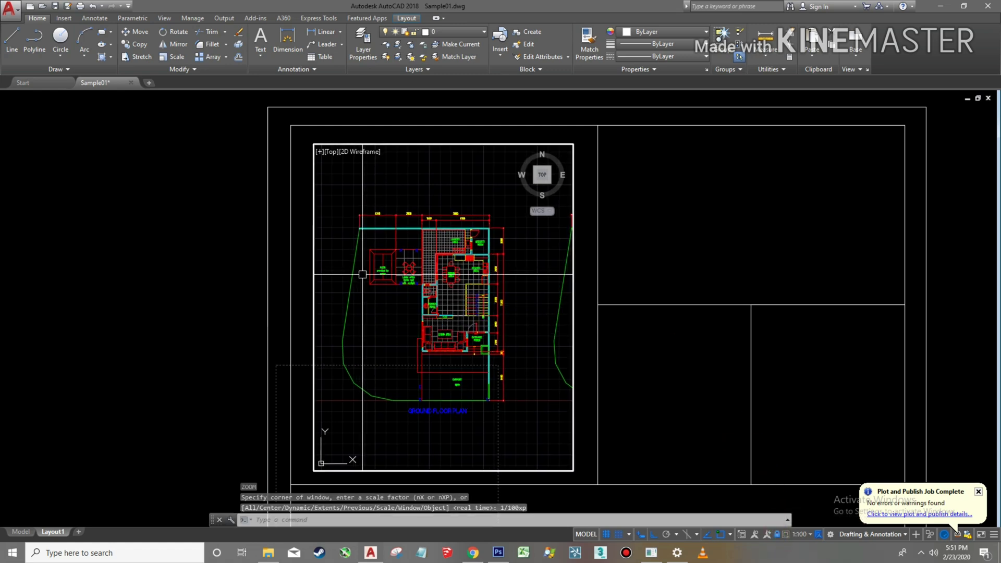
double_click(580, 258)
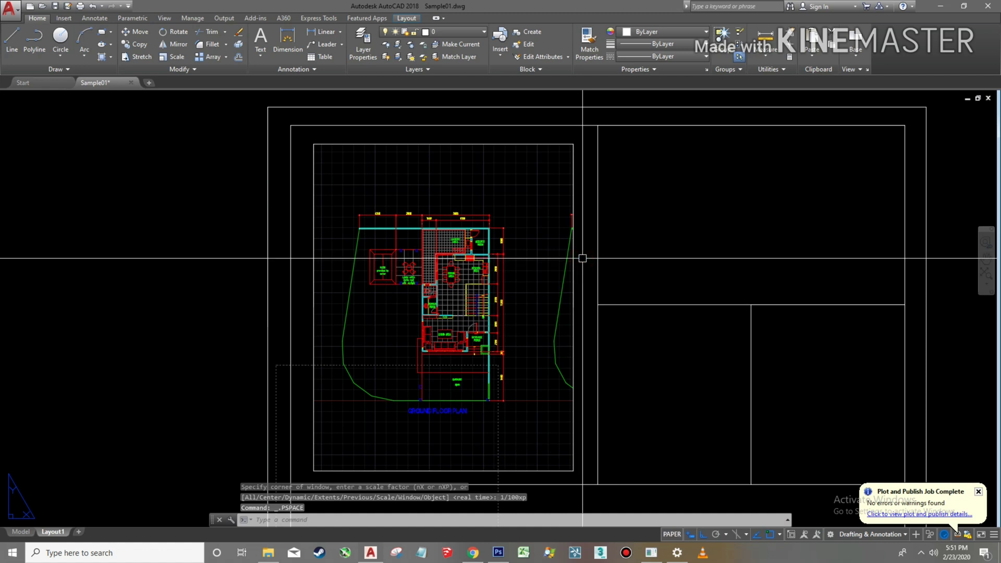
Step: Drag the viewport's corner grip inward and pull its left edge in
left_click(576, 453)
left_click(573, 471)
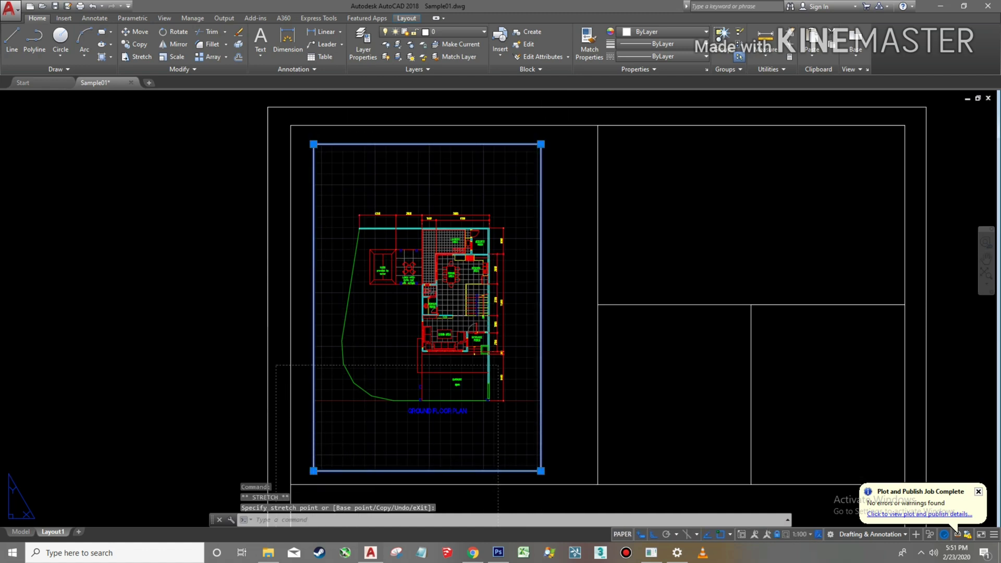
left_click(305, 186)
key("Escape")
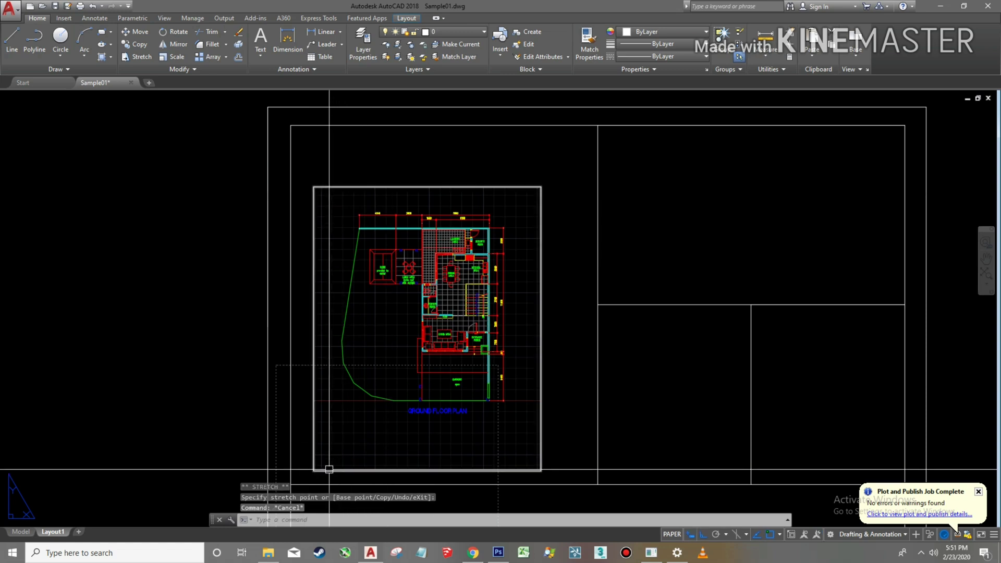
left_click(313, 471)
left_click(313, 471)
key("Escape")
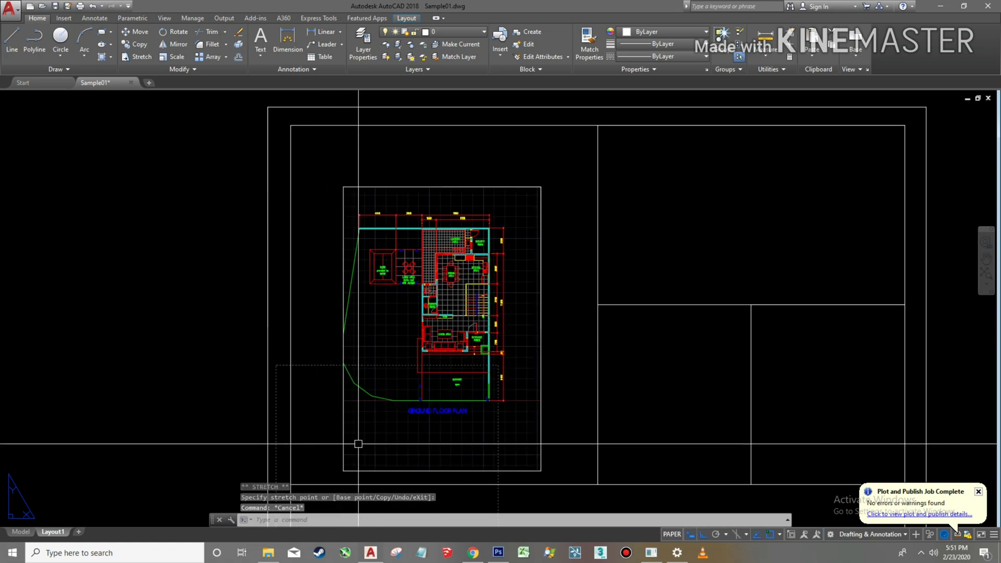
Step: Ease the left edge slightly back outward, then try and cancel a bottom-right corner resize
left_click(346, 470)
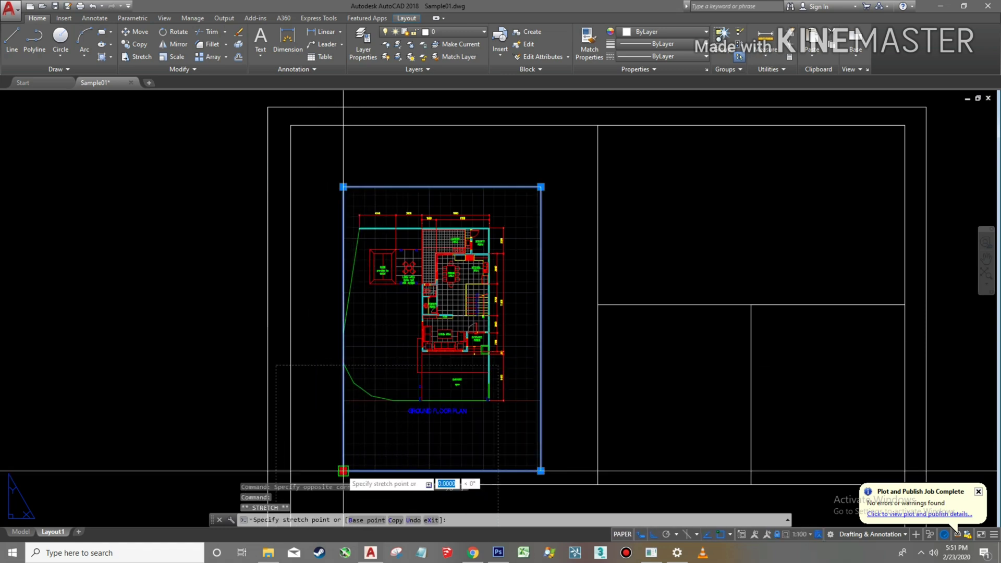
left_click(333, 470)
key("Escape")
left_click(404, 468)
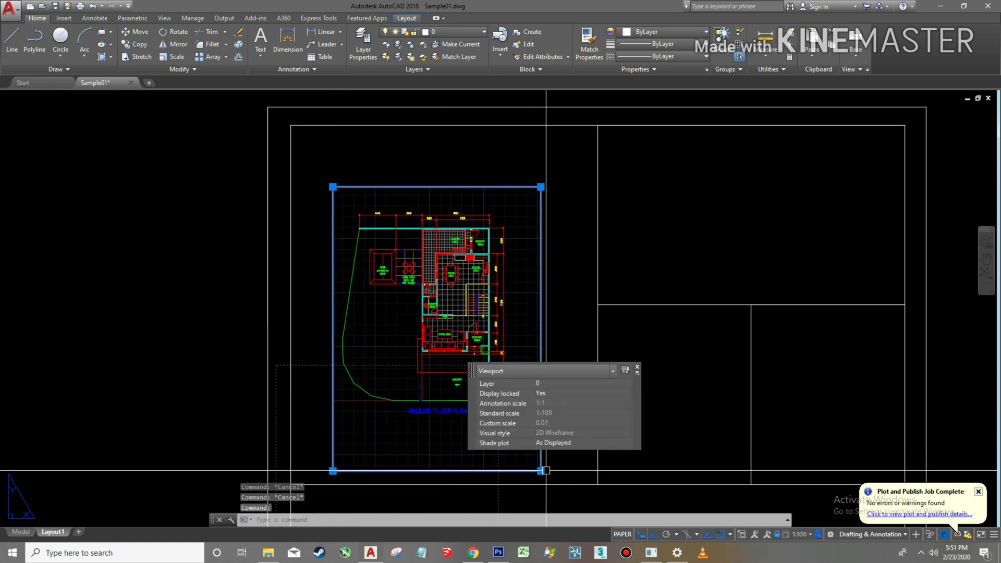
left_click(541, 471)
key("Escape")
scroll(566, 420, "down", 1)
scroll(523, 338, "down", 3)
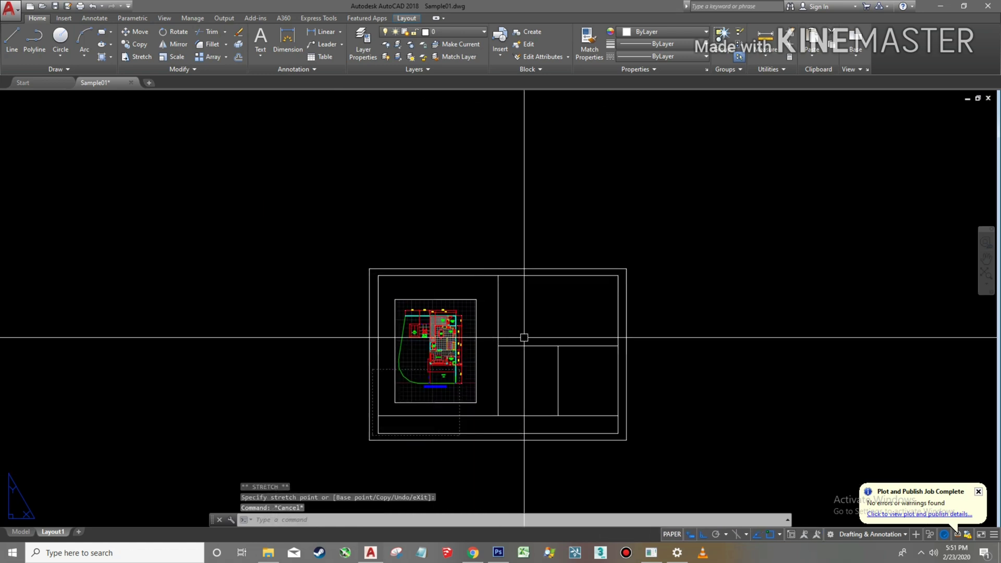
scroll(572, 293, "up", 4)
Step: Pan to the upper-right of the sheet, then start and cancel a rectangle
scroll(579, 308, "up", 2)
middle_click_drag(541, 294, 516, 279)
type("rec")
key("Return")
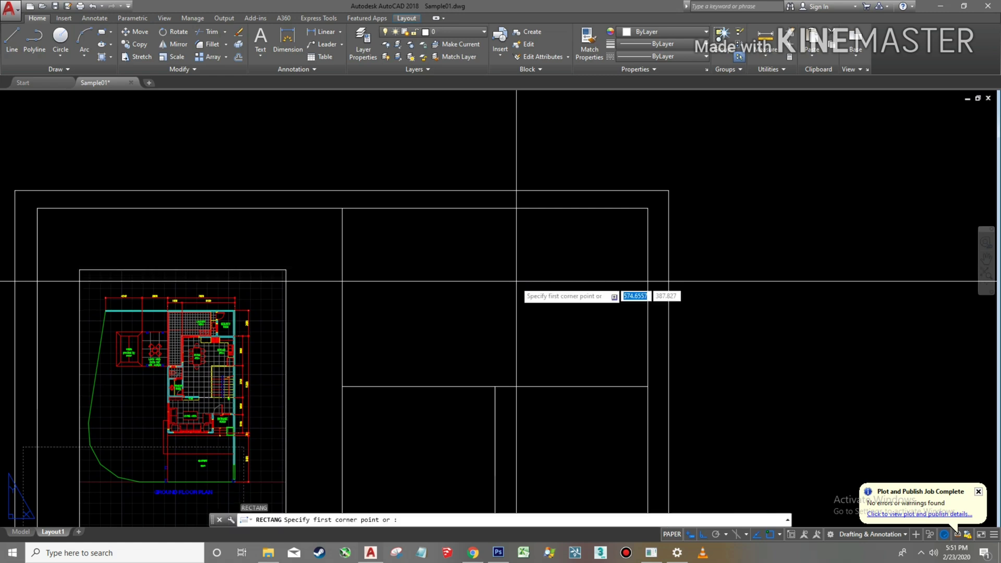
key("Escape")
Step: Create an MV viewport spanning the upper-right box and activate it
type("m")
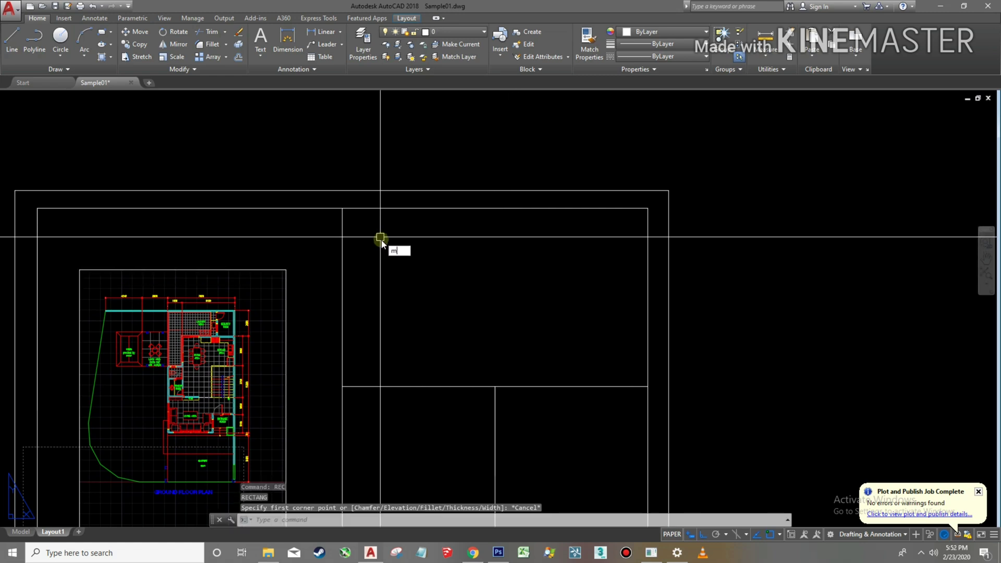
type("v")
key("Return")
left_click(363, 376)
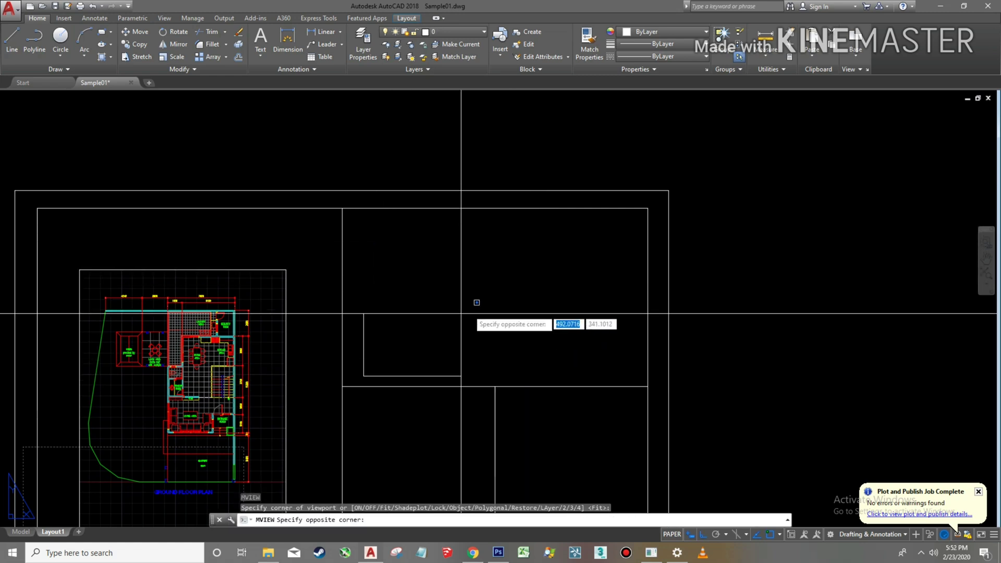
left_click(628, 219)
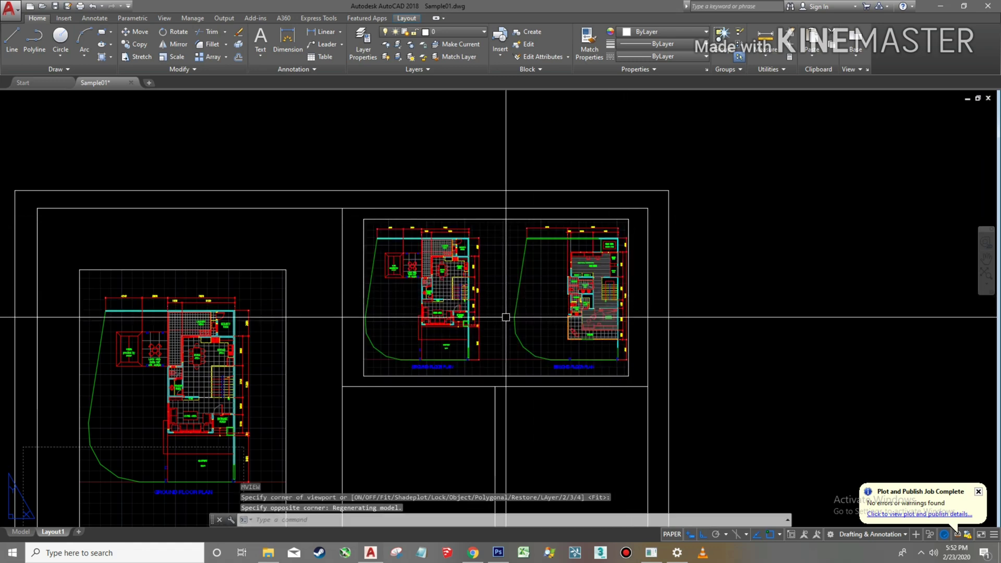
scroll(536, 315, "up", 5)
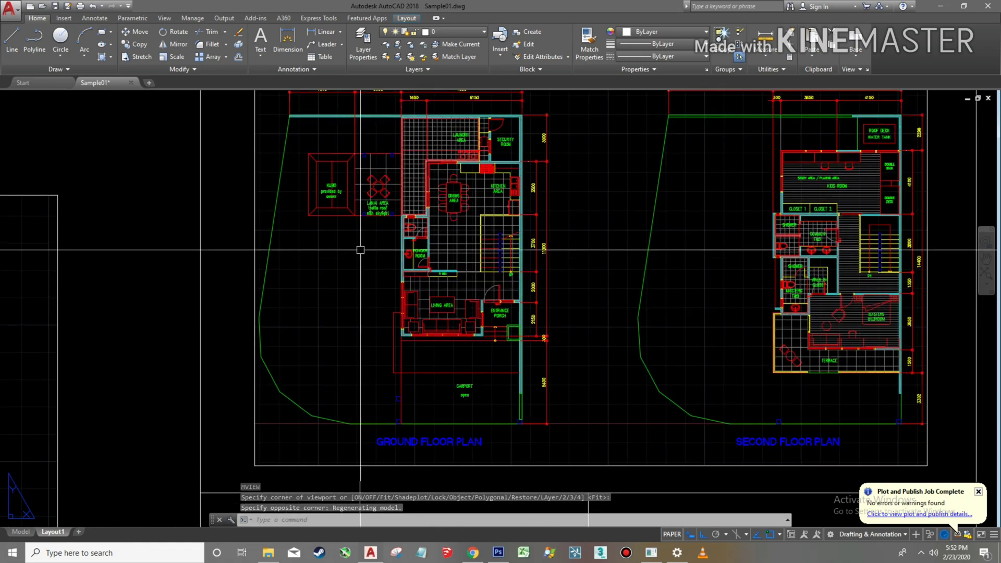
scroll(536, 316, "up", 3)
scroll(659, 324, "down", 2)
scroll(647, 331, "down", 2)
scroll(636, 335, "down", 2)
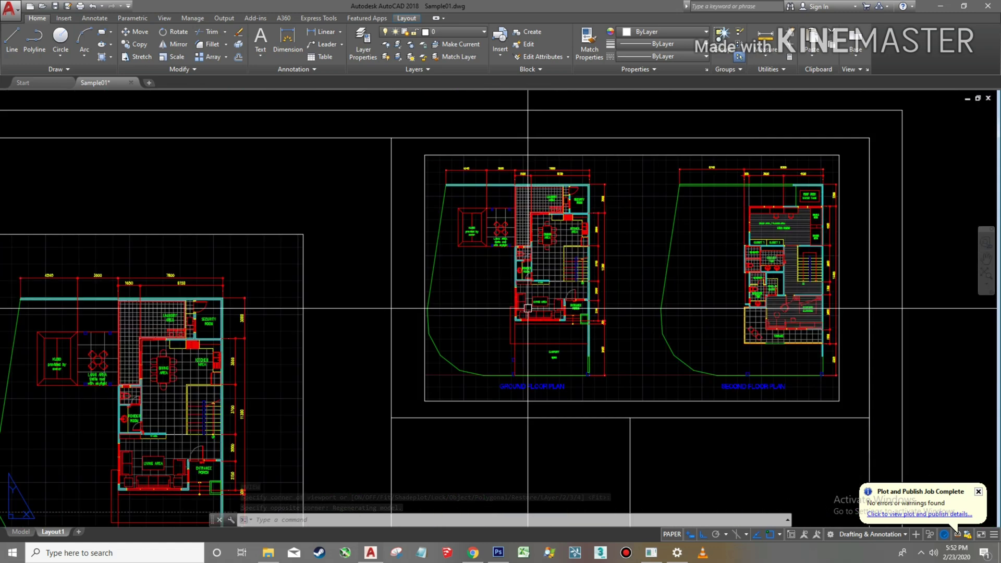
scroll(636, 336, "down", 2)
double_click(527, 333)
Step: Zoom in on the living area and porch, scale it 1/50xp, and exit to paper space
scroll(511, 334, "up", 3)
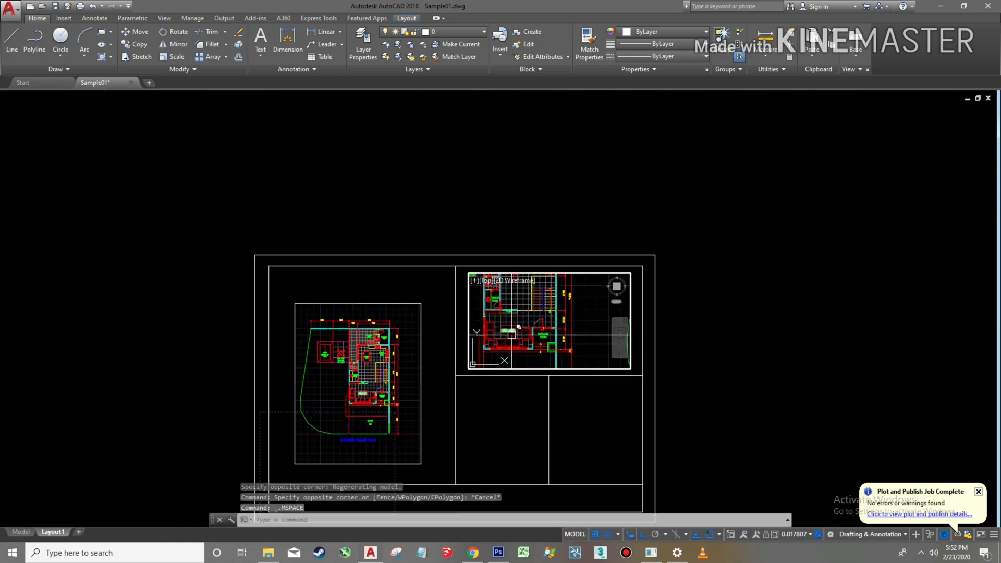
scroll(488, 346, "up", 1)
scroll(488, 347, "up", 1)
scroll(488, 352, "up", 1)
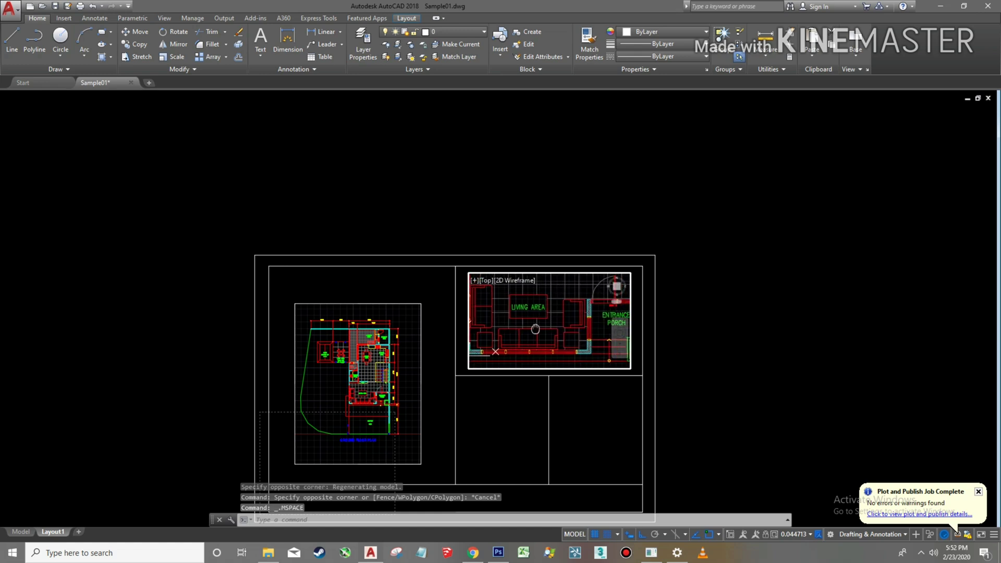
scroll(488, 359, "up", 1)
type("z")
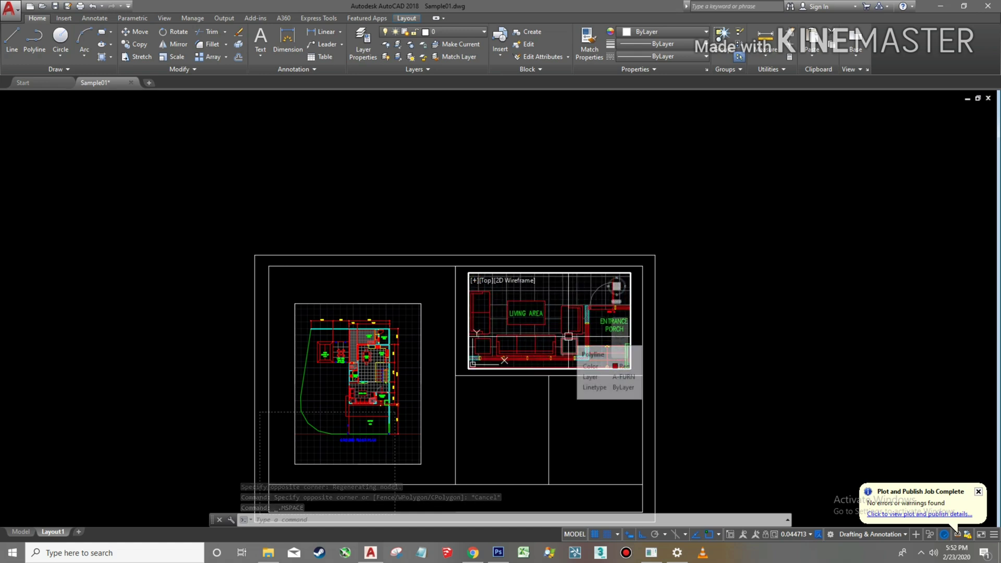
key("Return")
type("1/50xp")
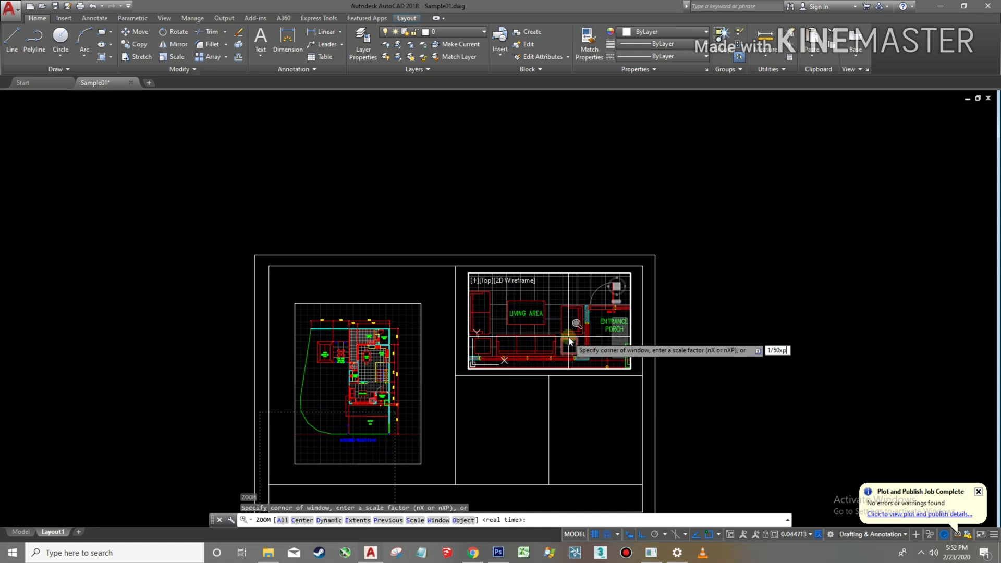
key("Return")
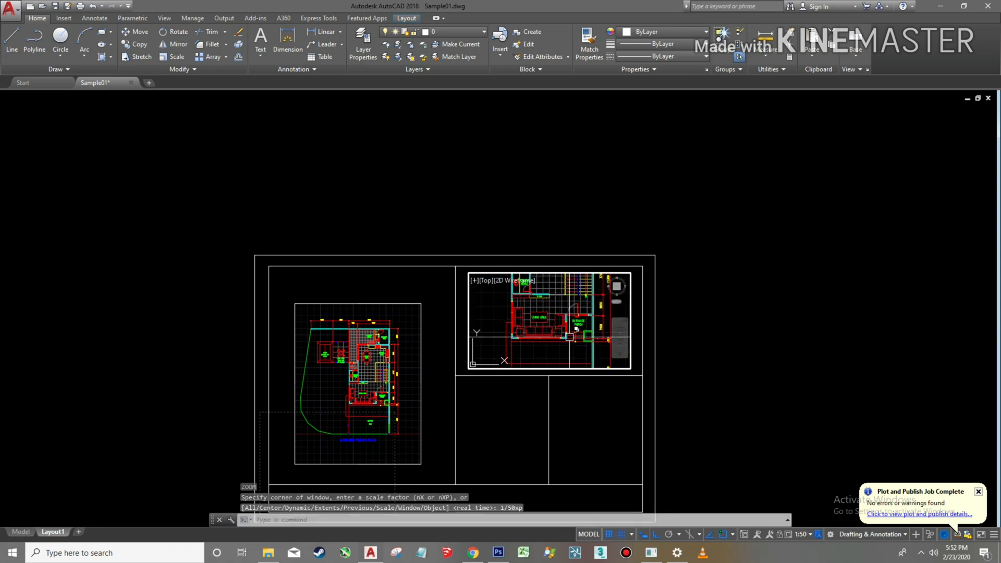
double_click(638, 334)
scroll(615, 315, "up", 2)
Step: Pull the living-area viewport's right and left edges inward with its corner grips
scroll(615, 314, "up", 2)
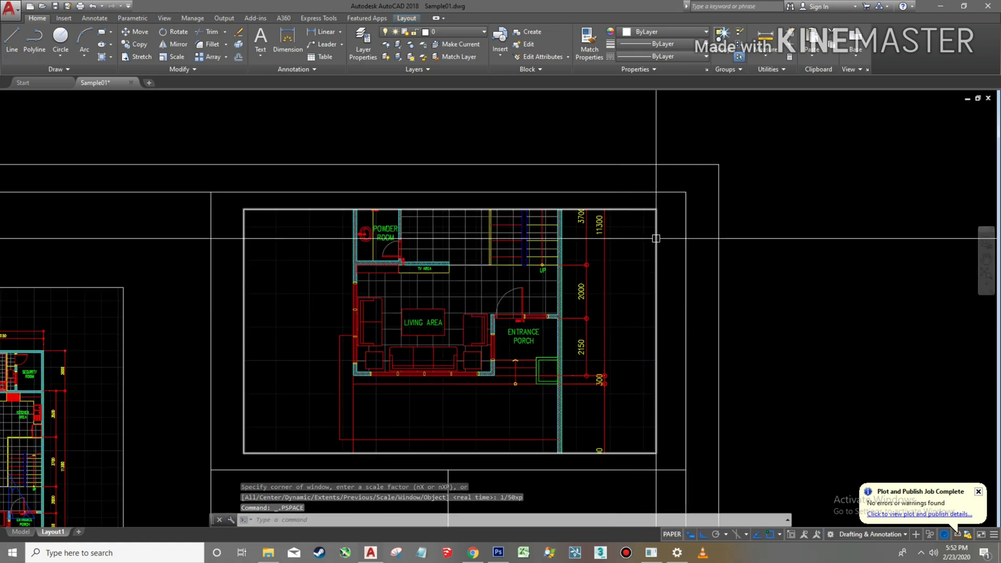
left_click(656, 324)
left_click(656, 209)
left_click(577, 209)
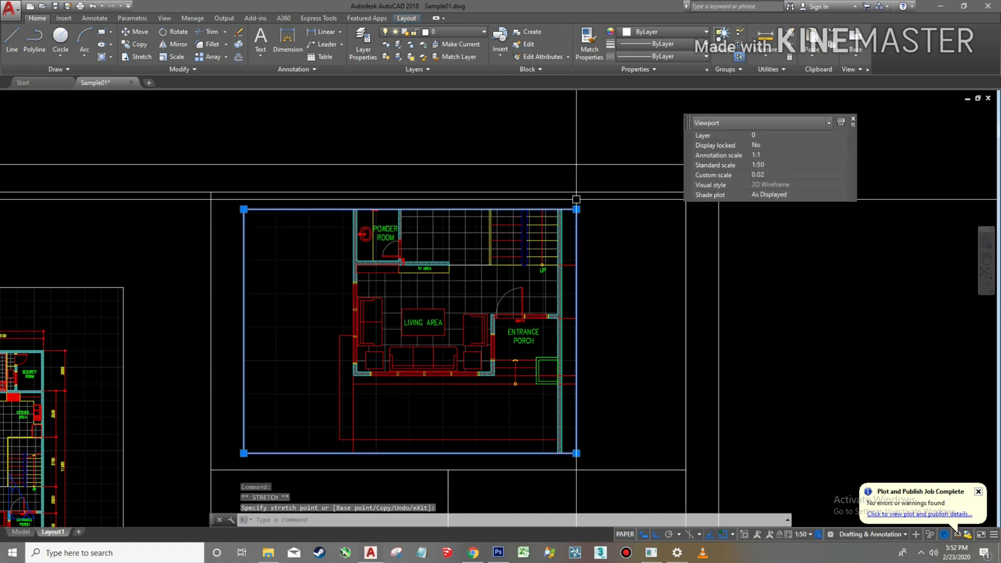
key("Escape")
left_click(243, 264)
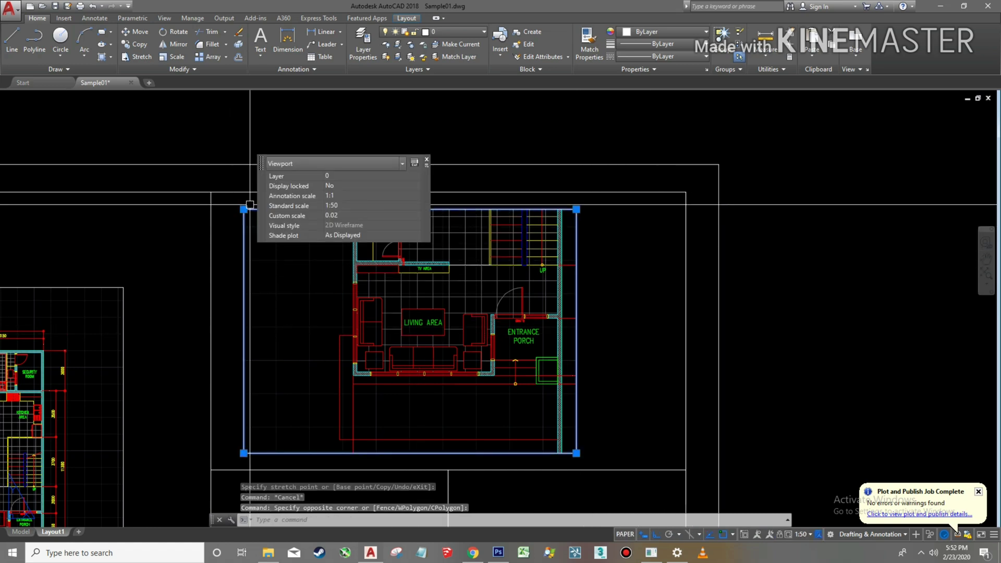
left_click(243, 209)
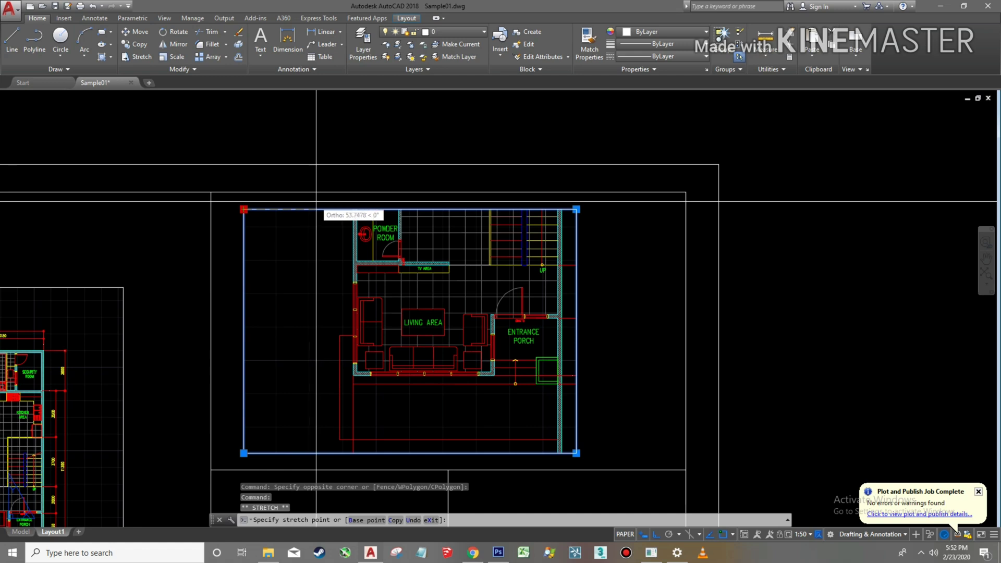
left_click(318, 209)
key("Escape")
key("Escape")
key("Escape")
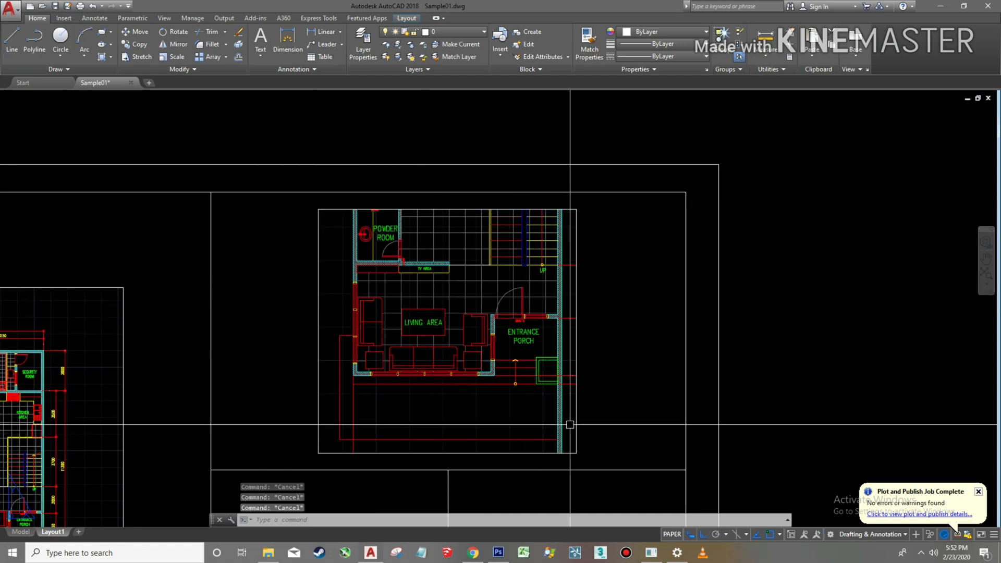
Step: Raise the living-area viewport's bottom edge to crop it
scroll(570, 424, "down", 2)
middle_click_drag(461, 426, 401, 315)
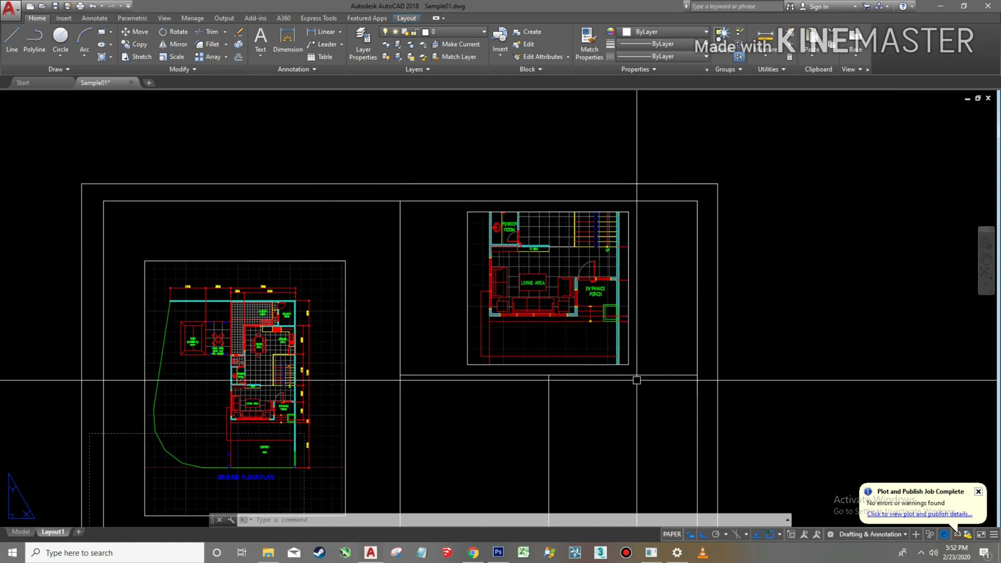
left_click(628, 358)
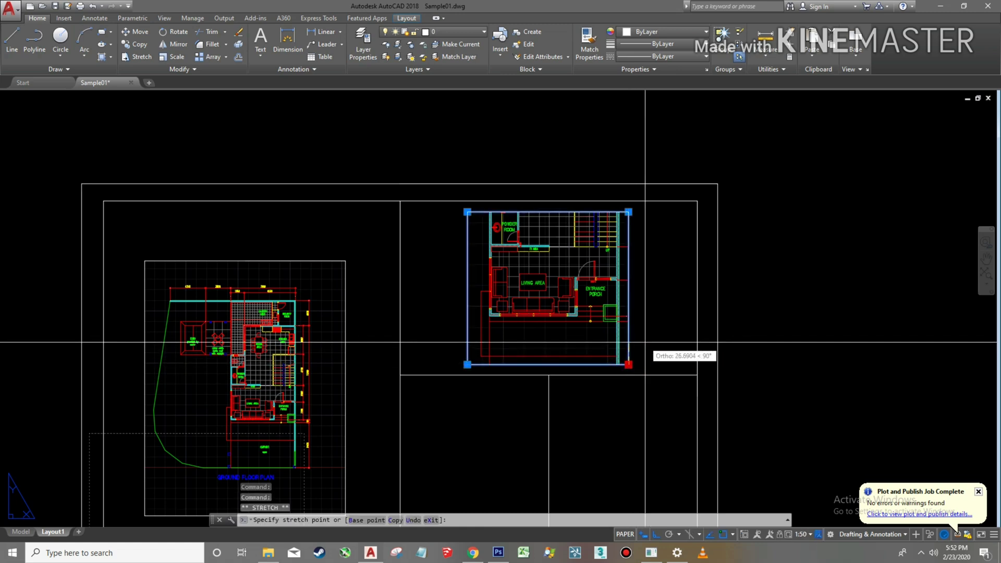
left_click(645, 342)
key("Escape")
key("Escape")
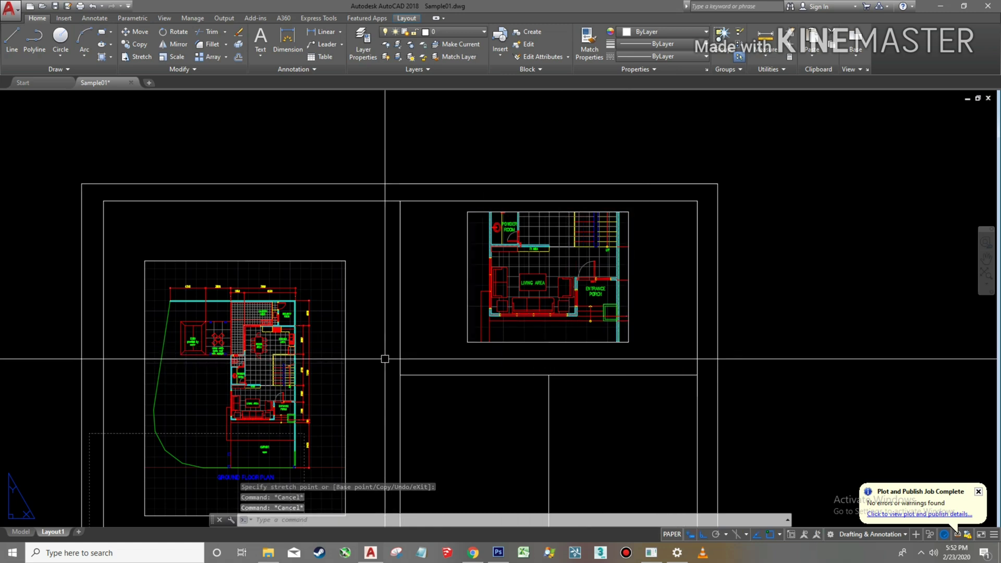
Step: Lower the viewport's top edge to crop out the powder room
middle_click_drag(330, 435, 336, 356)
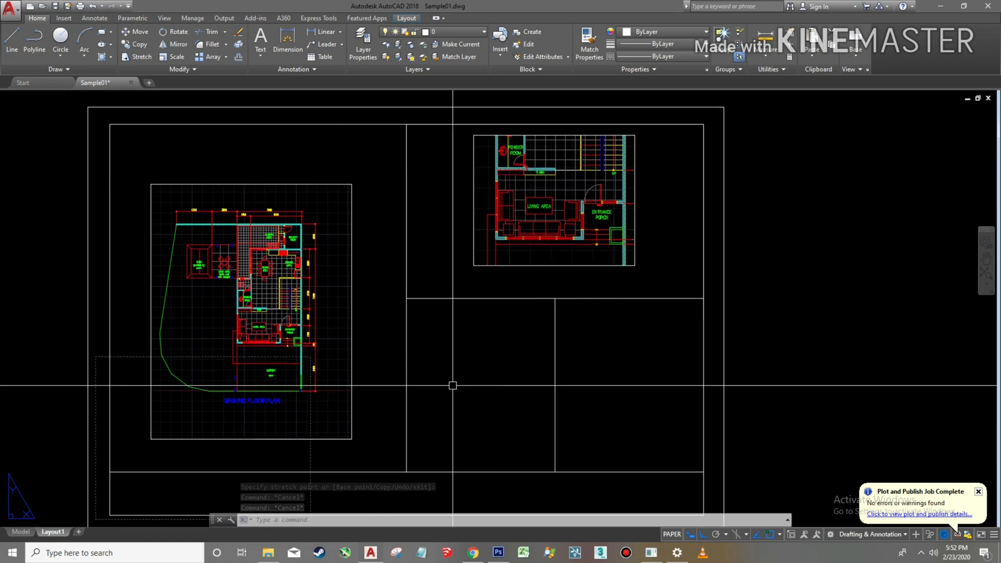
scroll(438, 365, "down", 2)
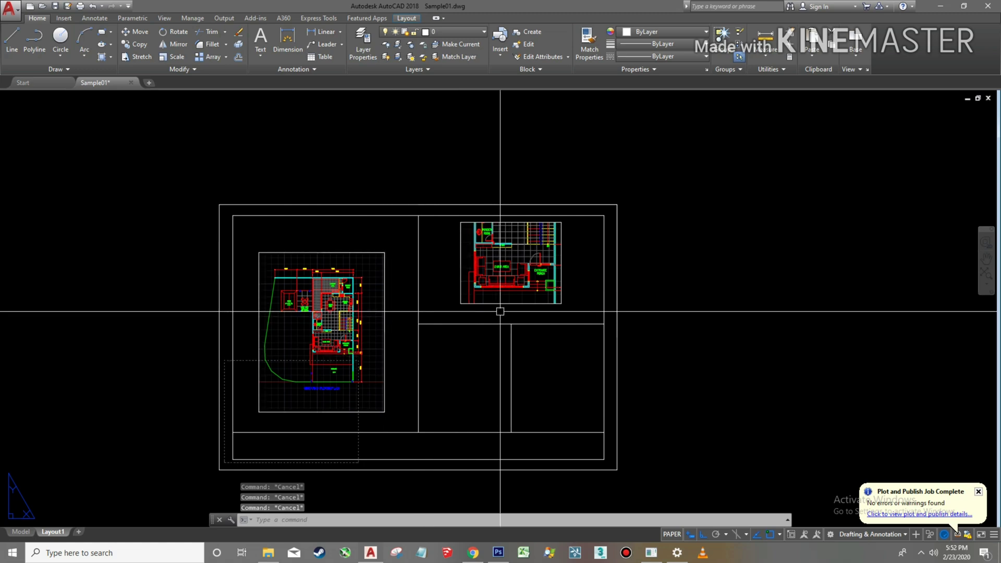
middle_click_drag(536, 302, 538, 297)
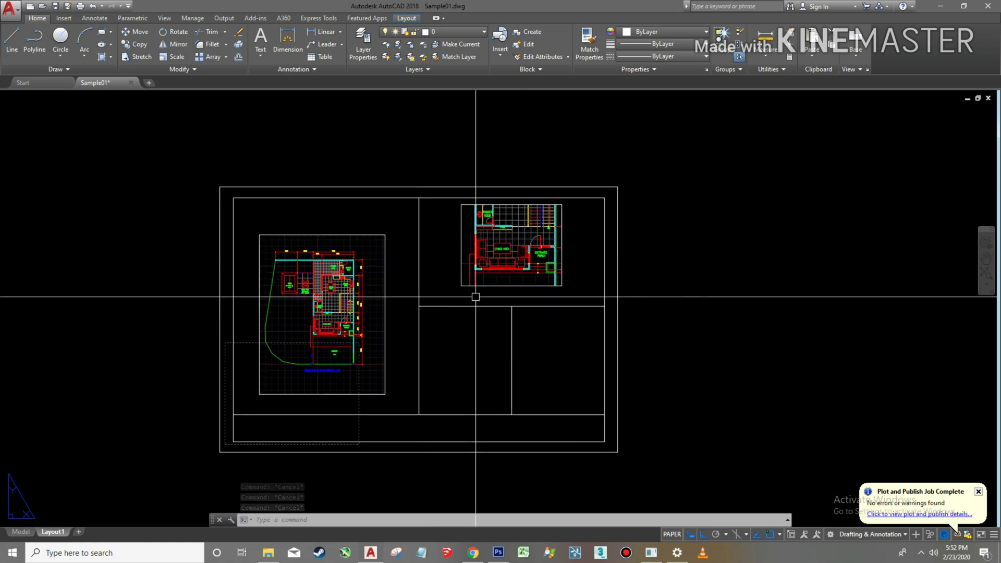
scroll(477, 308, "up", 2)
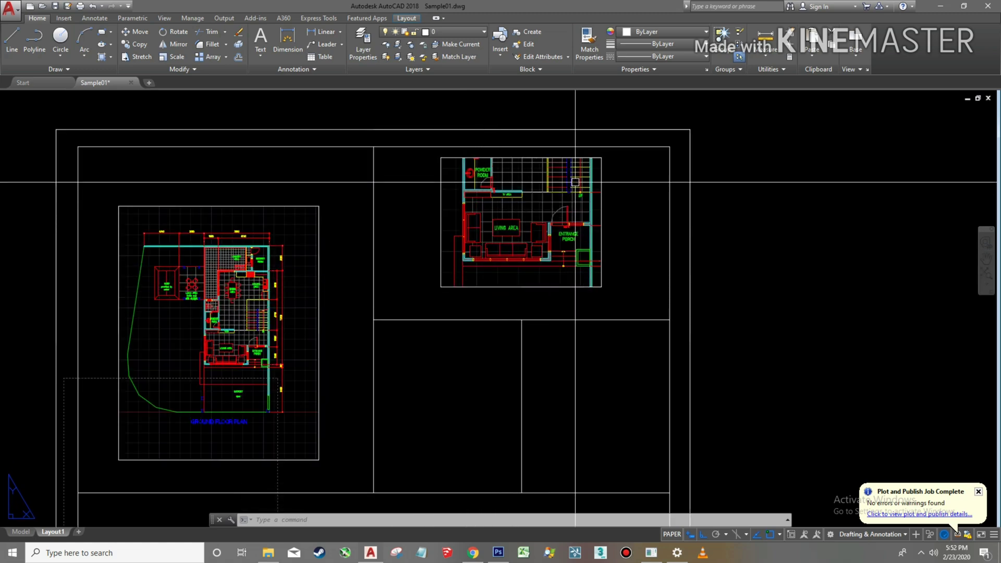
scroll(584, 178, "up", 2)
left_click(610, 153)
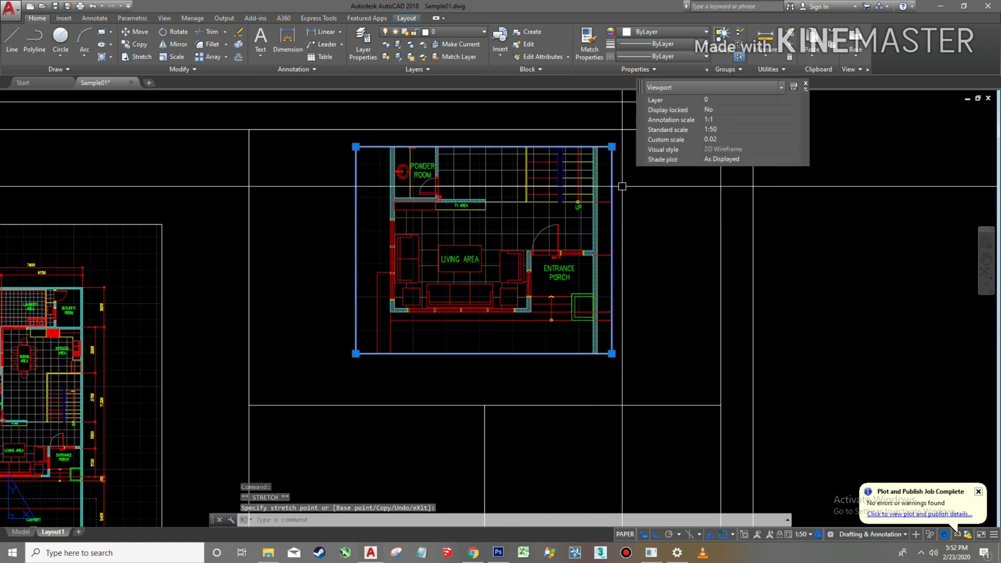
key("Escape")
left_click(611, 173)
key("Escape")
left_click(612, 146)
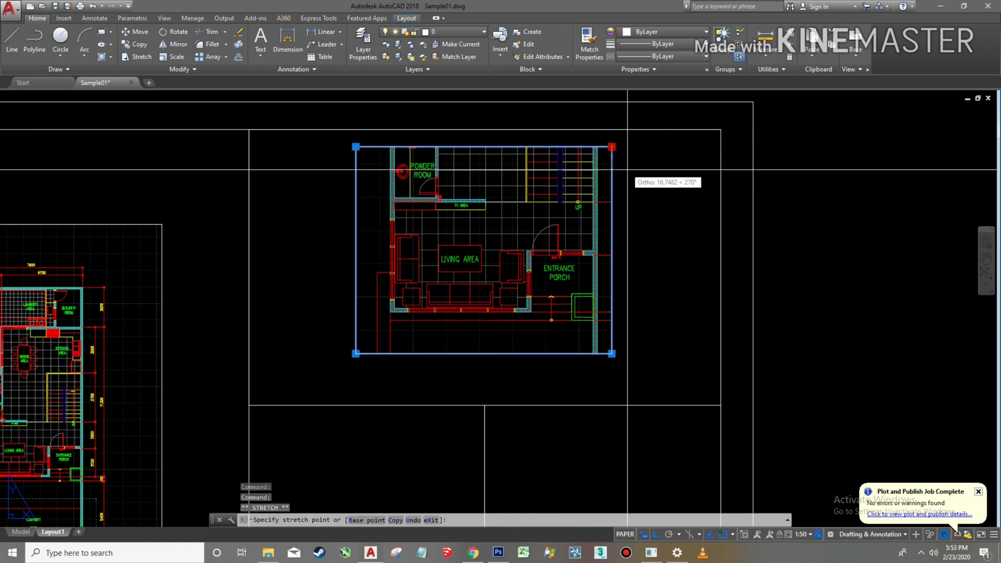
left_click(621, 179)
key("Escape")
key("Escape")
key("Escape")
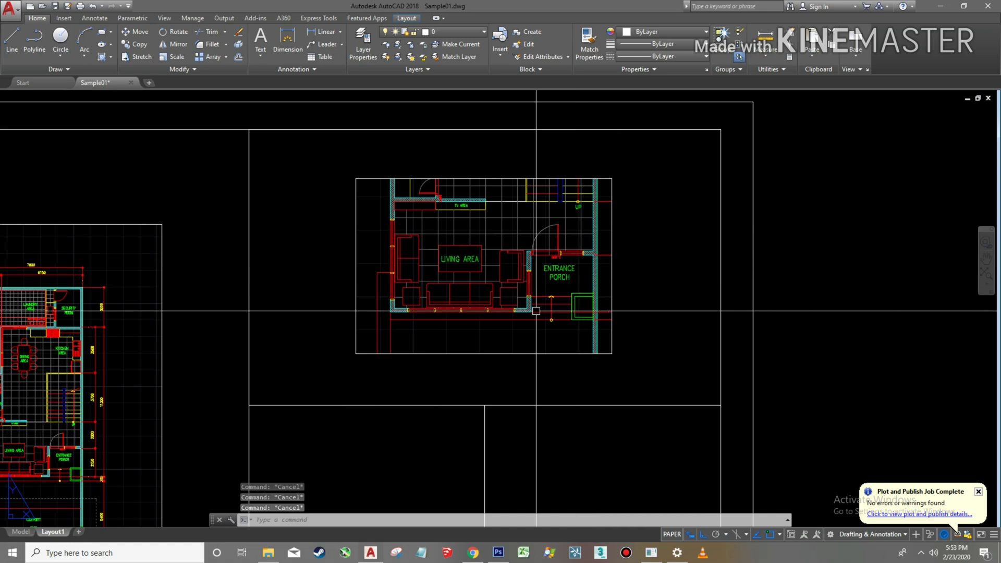
scroll(536, 311, "down", 2)
middle_click_drag(436, 364, 458, 337)
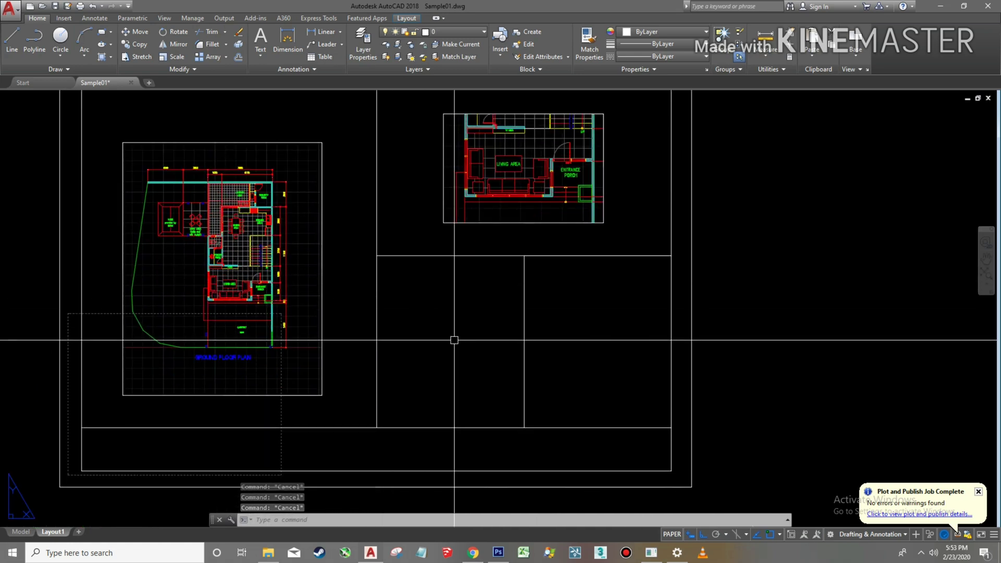
Step: Create a new viewport in the lower-middle cell and activate it
type("mv")
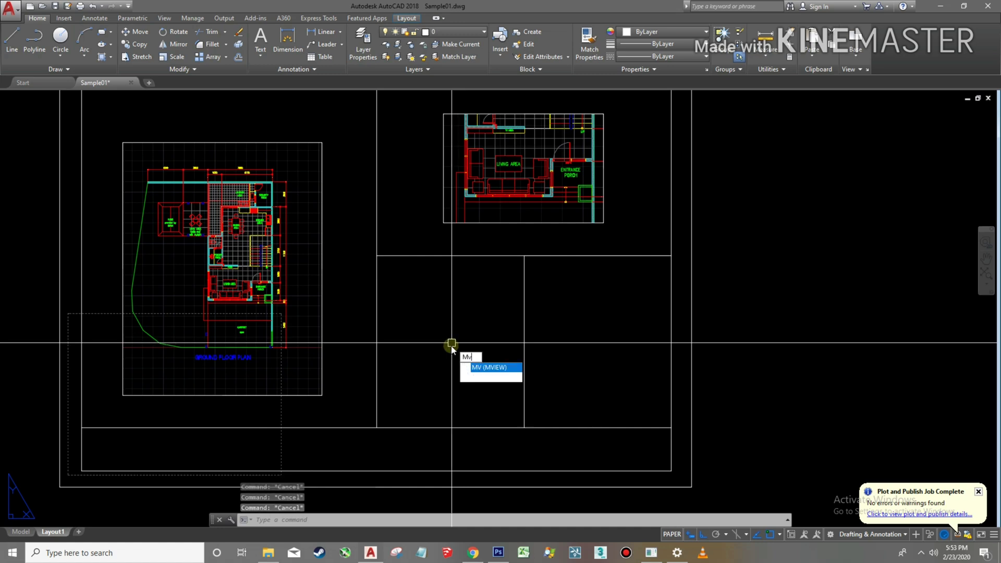
key("Return")
left_click(389, 401)
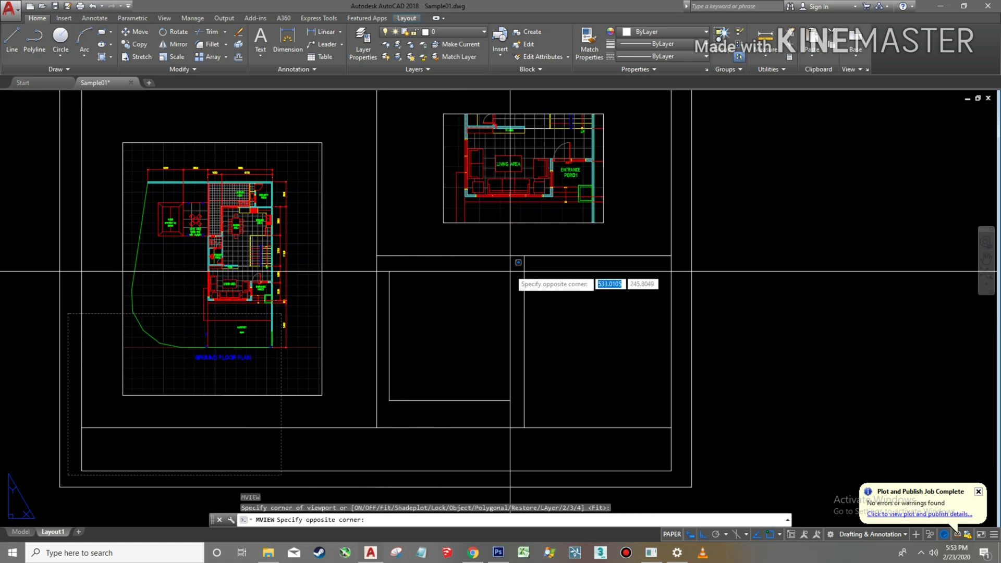
left_click(513, 268)
double_click(415, 348)
Step: Zoom to the powder room, scale it 1/30xp, and return to paper space
scroll(416, 347, "up", 3)
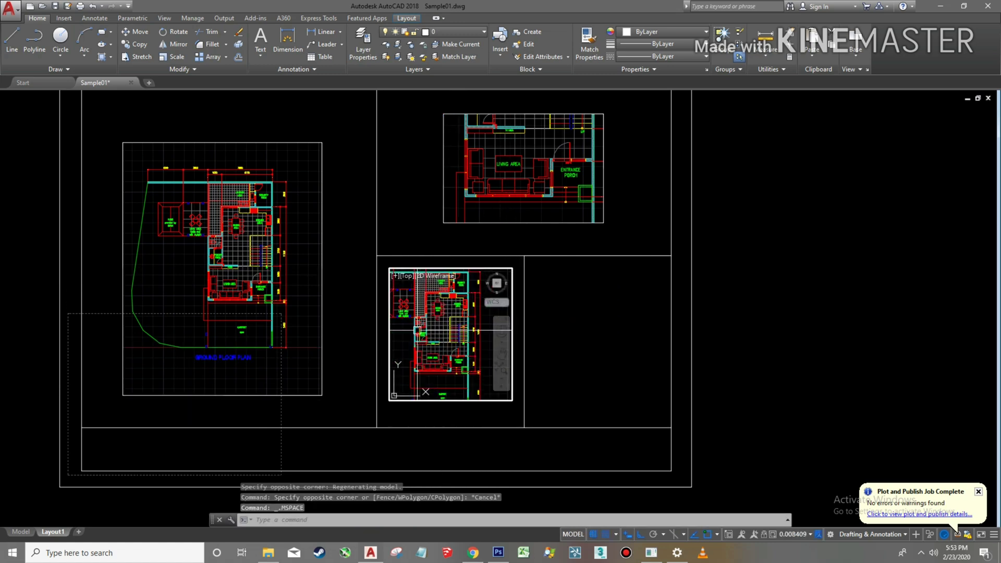
scroll(420, 342, "up", 2)
scroll(424, 337, "up", 3)
scroll(426, 332, "up", 2)
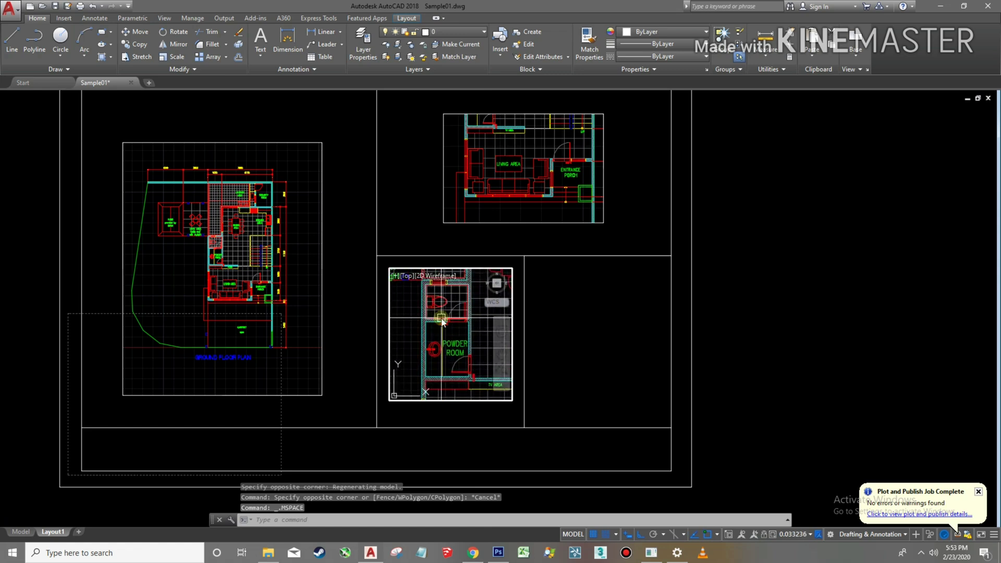
type("z")
key("Return")
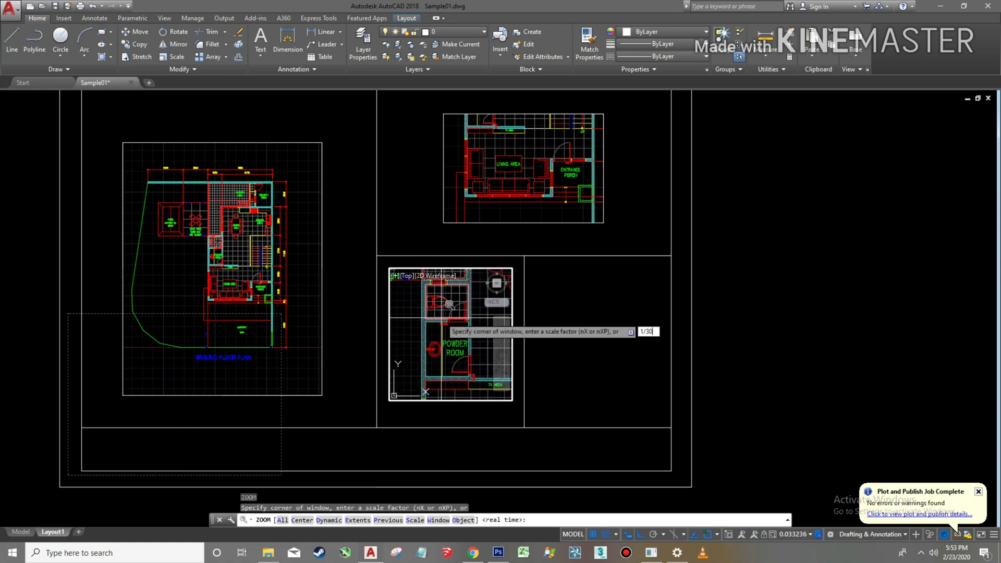
type("1/30xp")
key("Return")
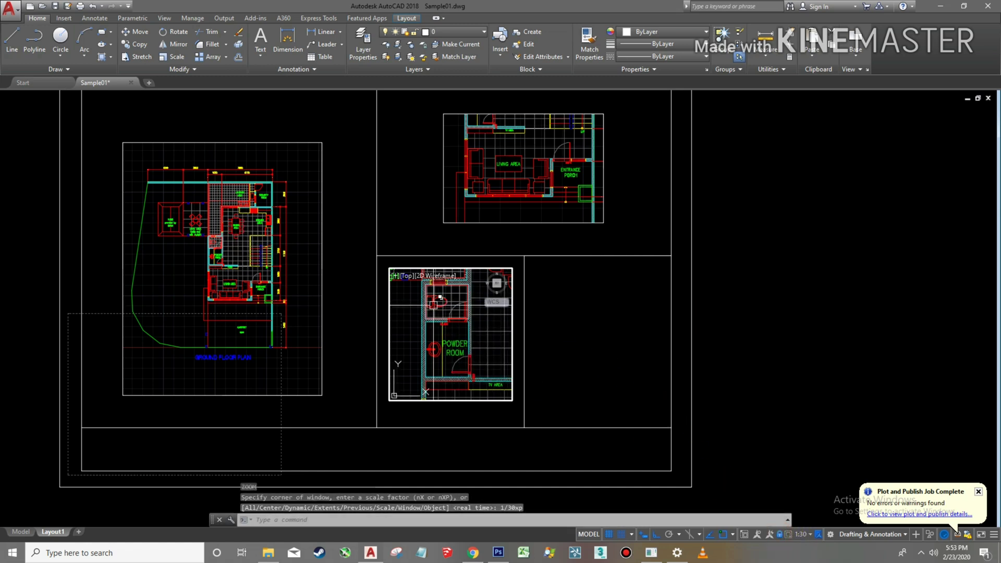
double_click(532, 355)
Step: Trim the powder-room viewport by moving its right edge and top-left corner inward
left_click(513, 367)
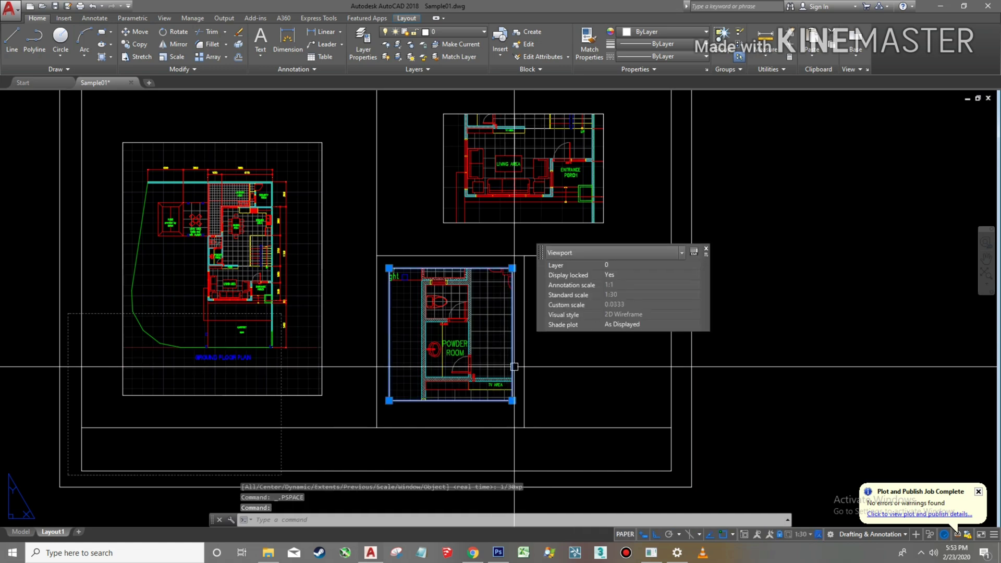
left_click(512, 401)
key("Escape")
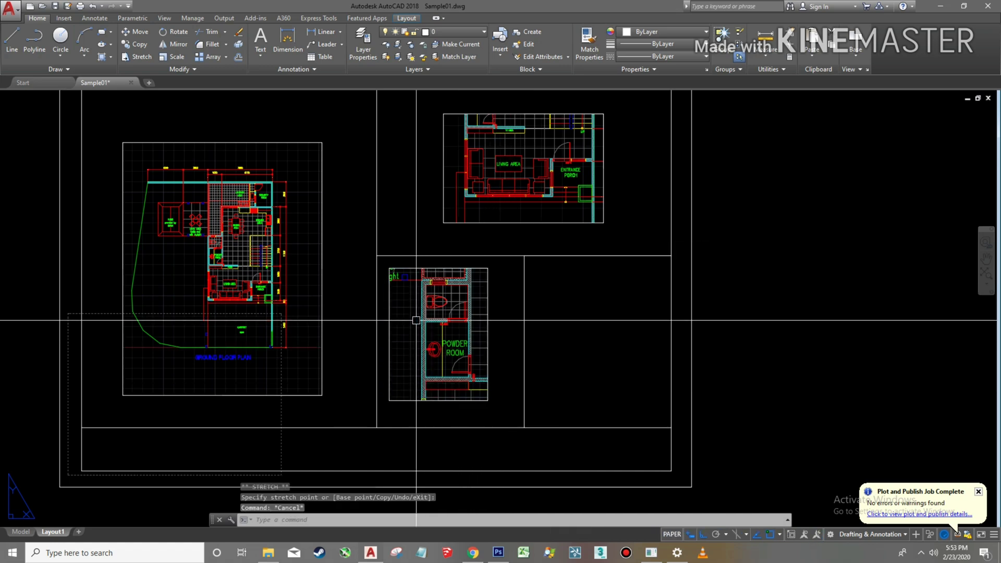
left_click(386, 314)
left_click(390, 257)
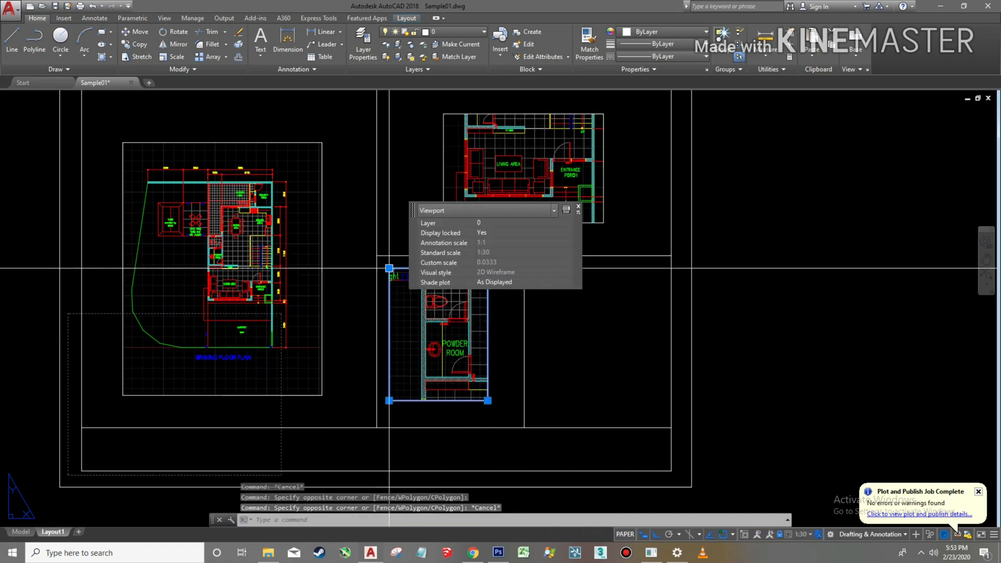
left_click(389, 268)
scroll(386, 266, "up", 2)
left_click(416, 272)
key("Escape")
key("Escape")
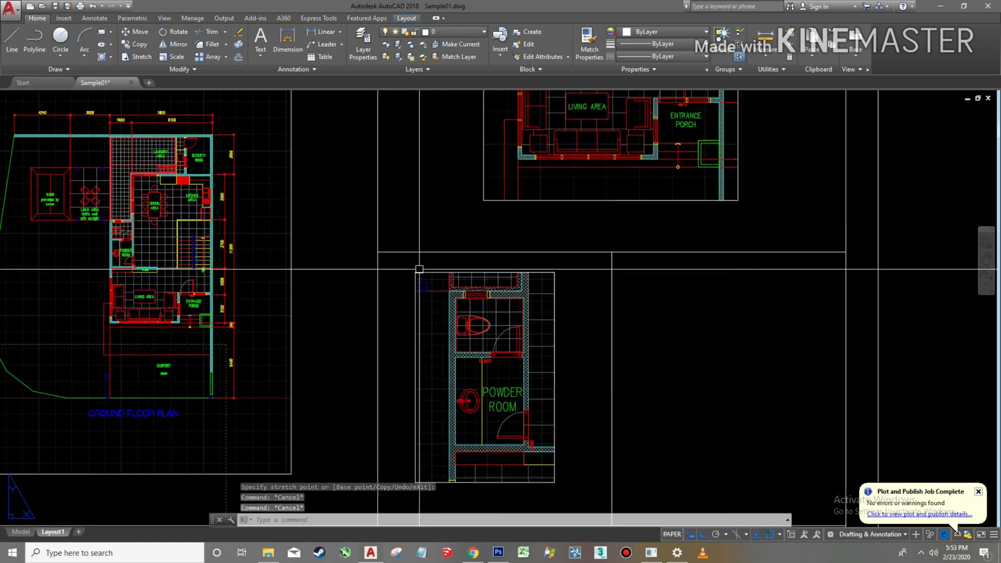
scroll(425, 269, "down", 2)
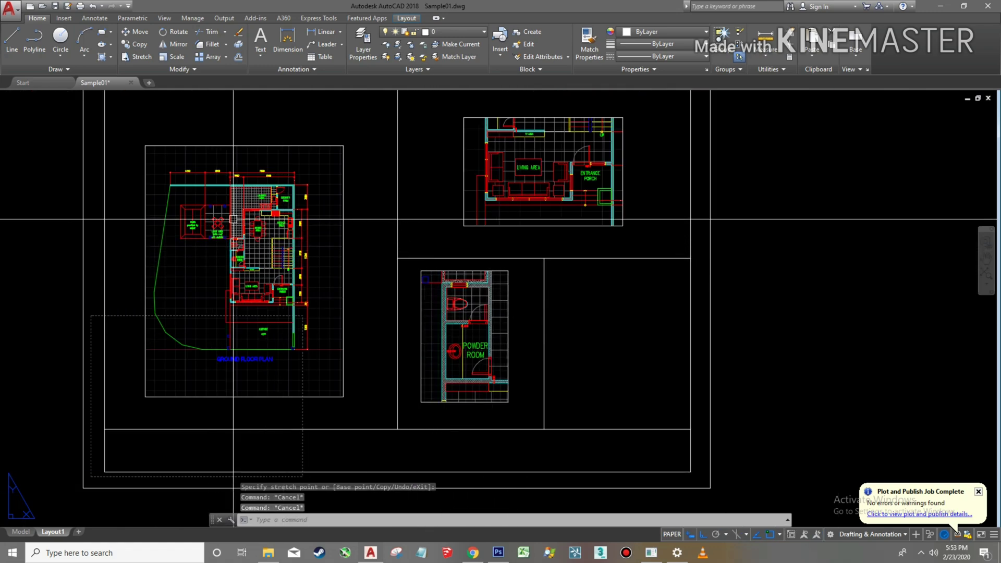
scroll(226, 242, "up", 6)
scroll(276, 215, "down", 5)
scroll(271, 221, "up", 5)
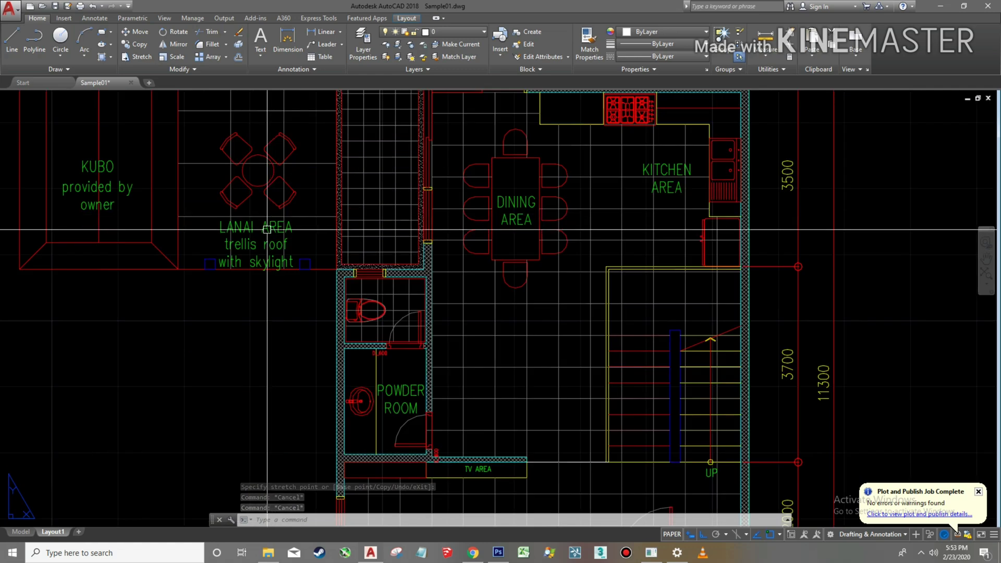
scroll(455, 266, "down", 5)
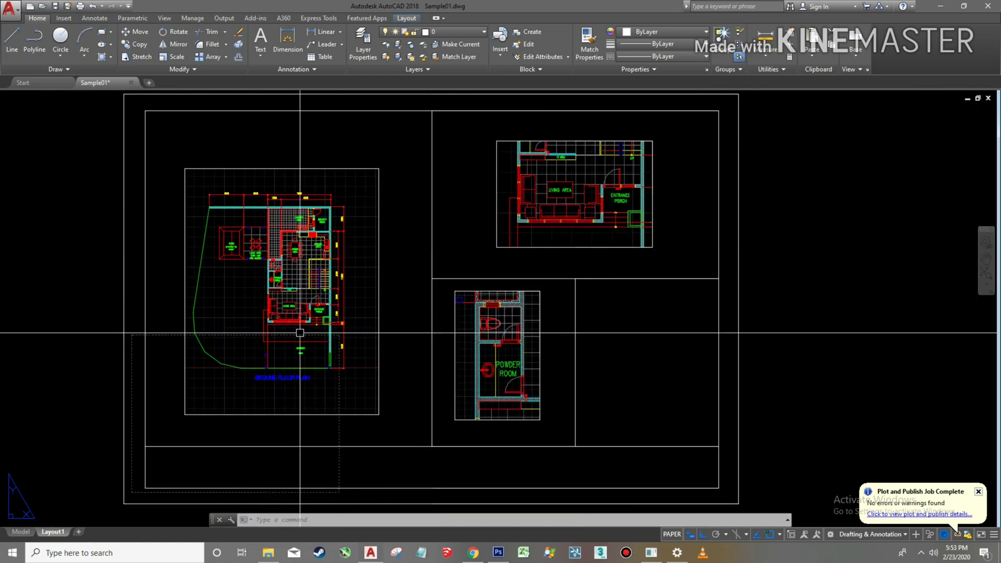
scroll(604, 156, "up", 4)
scroll(502, 276, "down", 4)
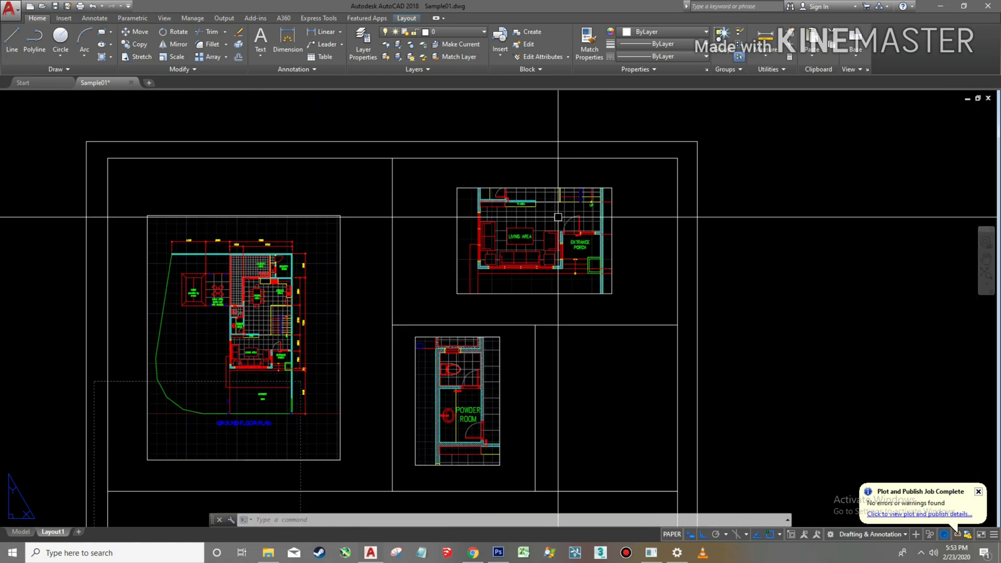
scroll(470, 406, "up", 3)
scroll(487, 379, "down", 2)
scroll(480, 360, "down", 2)
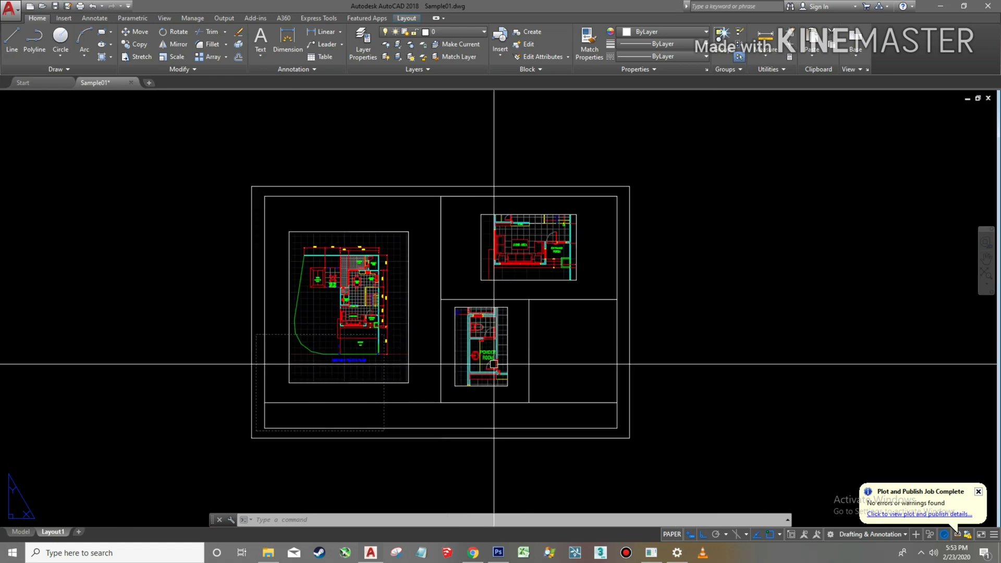
scroll(365, 281, "up", 5)
scroll(396, 290, "down", 1)
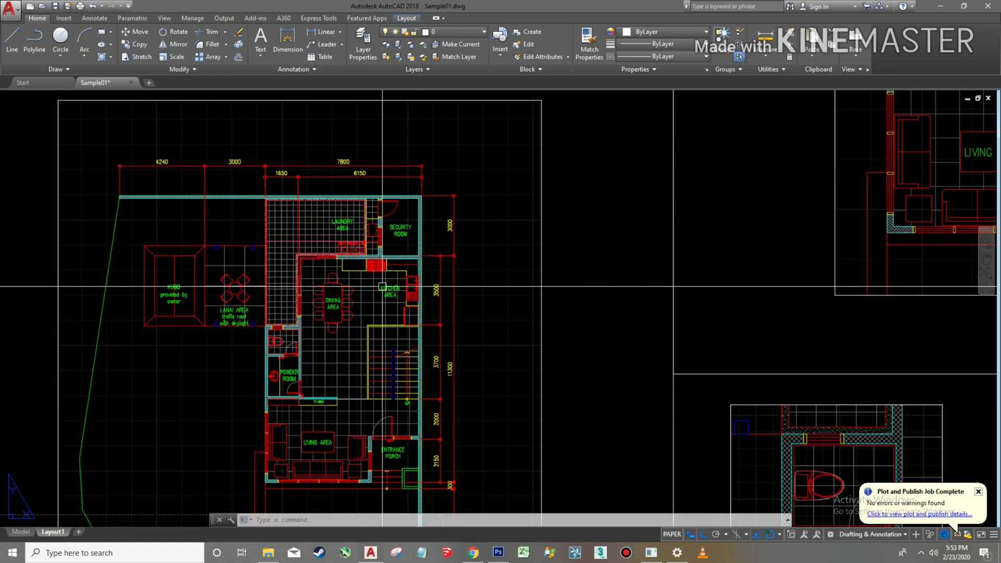
scroll(548, 353, "down", 3)
scroll(510, 347, "up", 4)
scroll(558, 284, "down", 2)
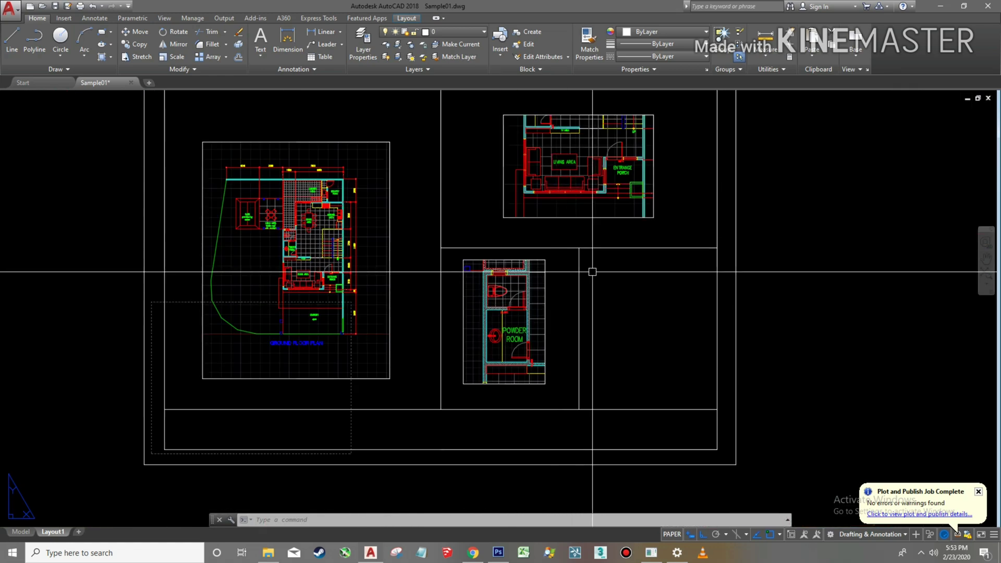
middle_click_drag(583, 322, 529, 288)
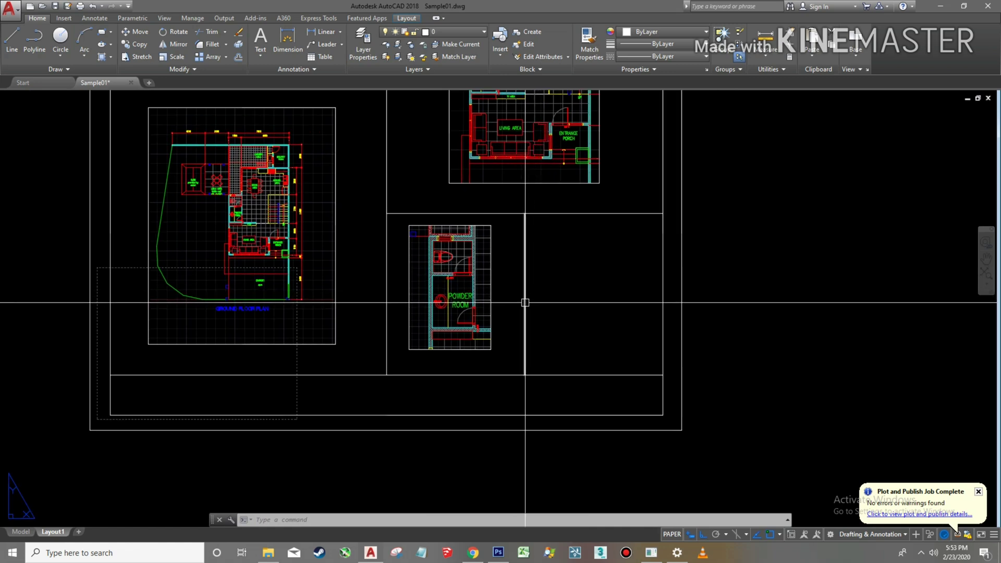
middle_click_drag(548, 287, 527, 337)
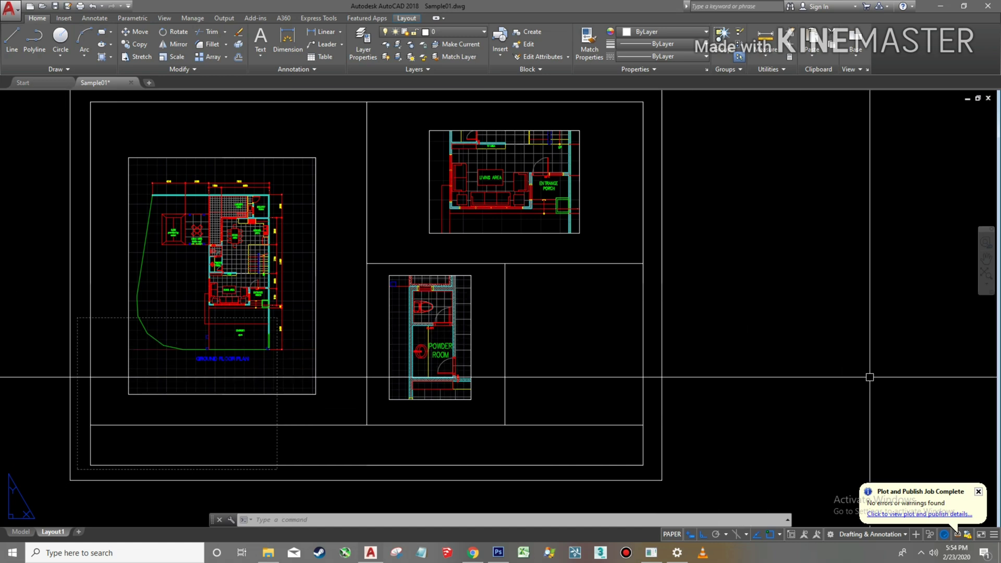
mouse_move(610, 292)
middle_mouse_down()
mouse_move(615, 318)
mouse_move(581, 320)
middle_mouse_up()
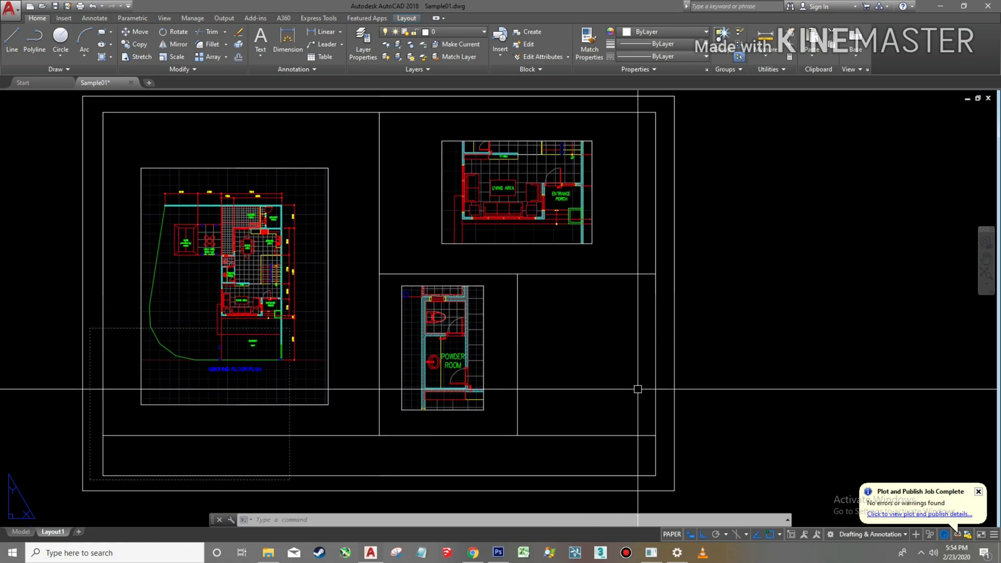